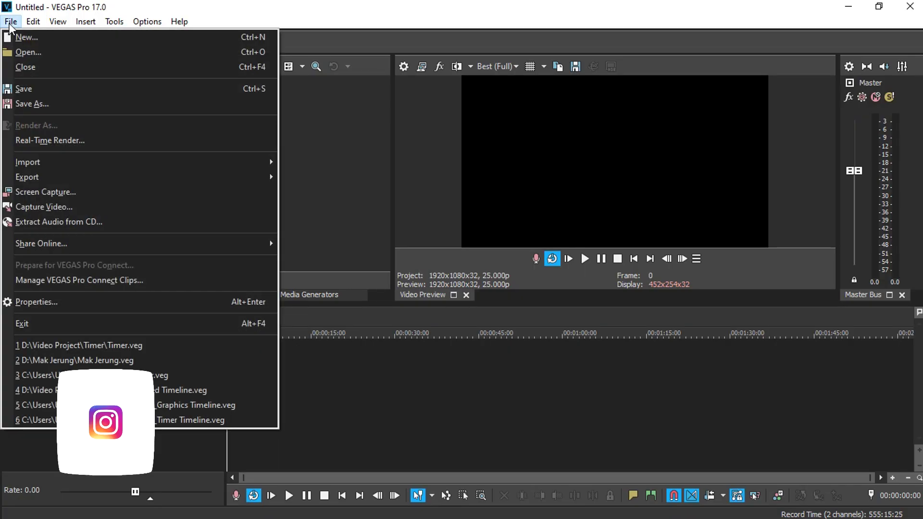
From Save As, create a new folder named Timer on the Desktop.
{"action": "left_click", "coordinate": [85, 103]}
{"action": "left_click", "coordinate": [224, 176]}
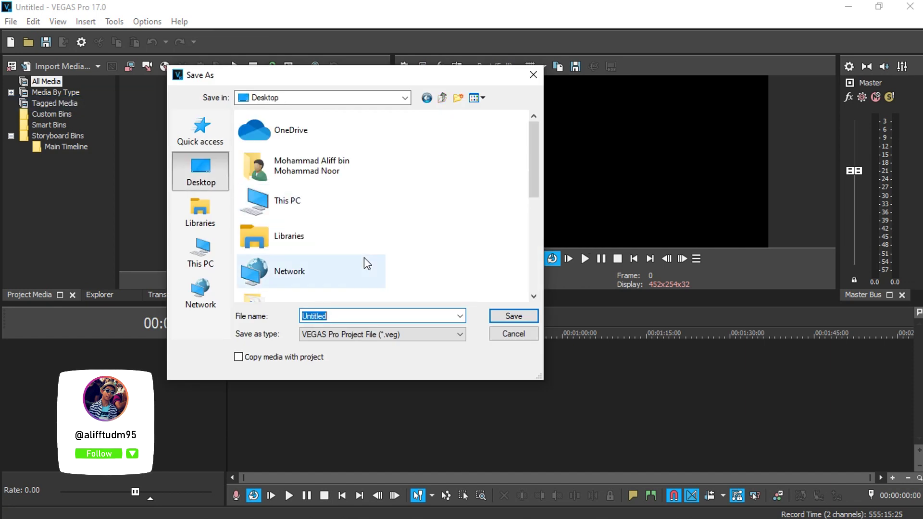
{"action": "right_click", "coordinate": [466, 244]}
{"action": "mouse_move", "coordinate": [535, 353]}
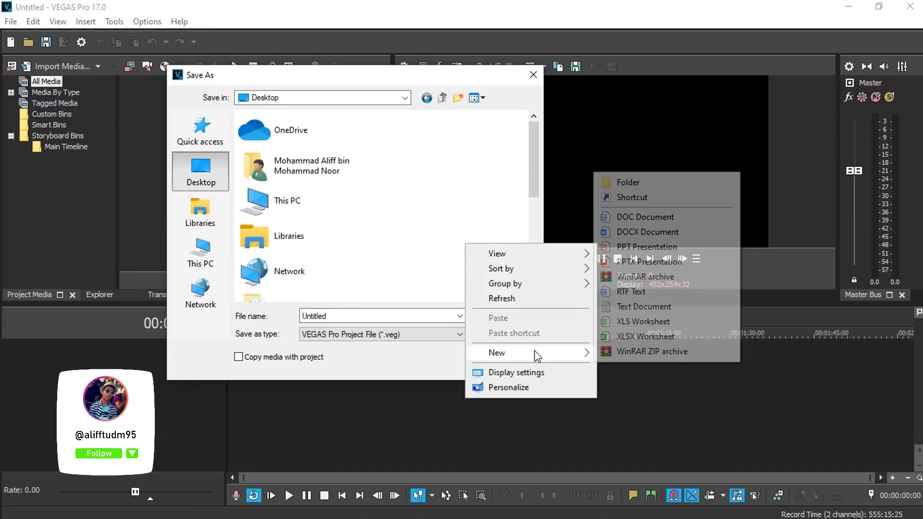
{"action": "left_click", "coordinate": [642, 186]}
{"action": "type", "text": "T"}
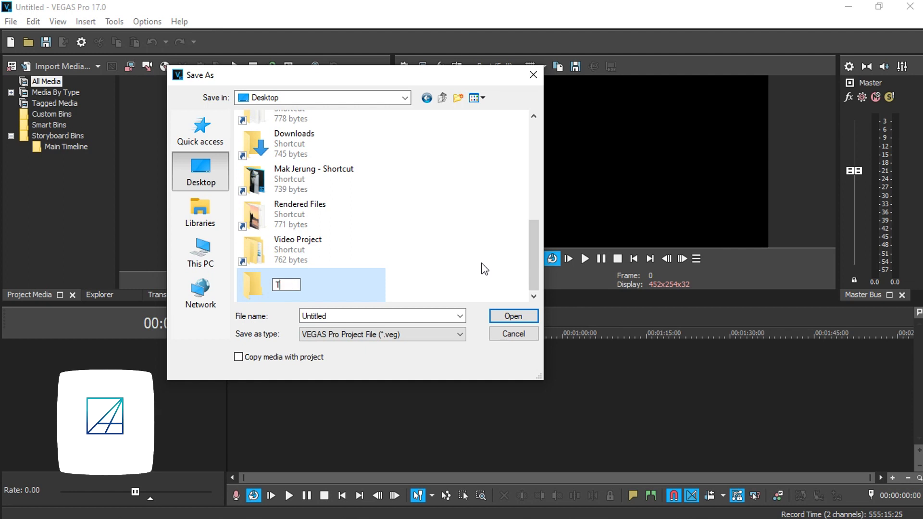
{"action": "type", "text": "imer"}
{"action": "key", "text": "Return"}
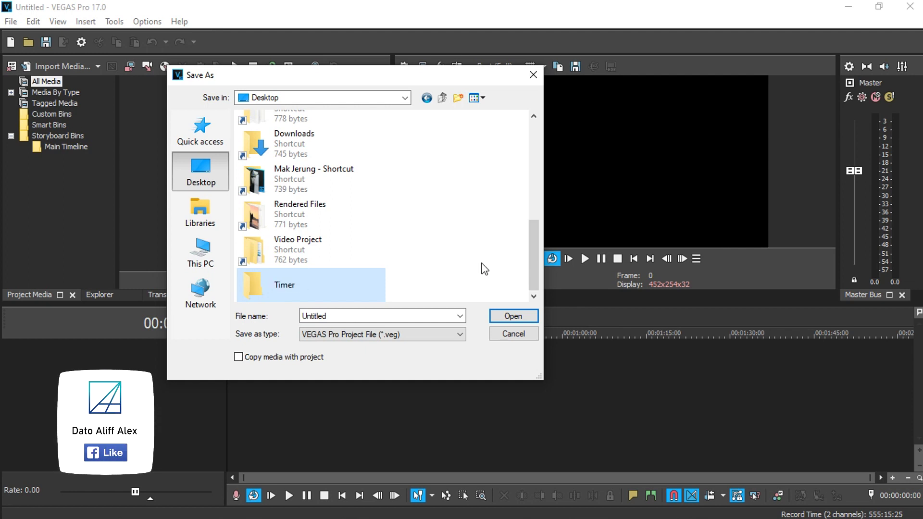
Save the project inside the Timer folder as Countdown.
{"action": "key", "text": "Return"}
{"action": "double_click", "coordinate": [407, 315]}
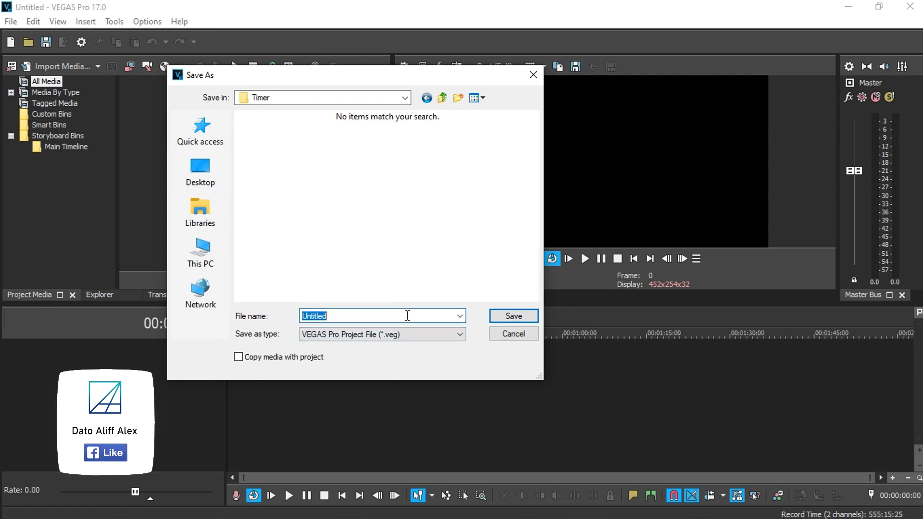
{"action": "type", "text": "Countdown"}
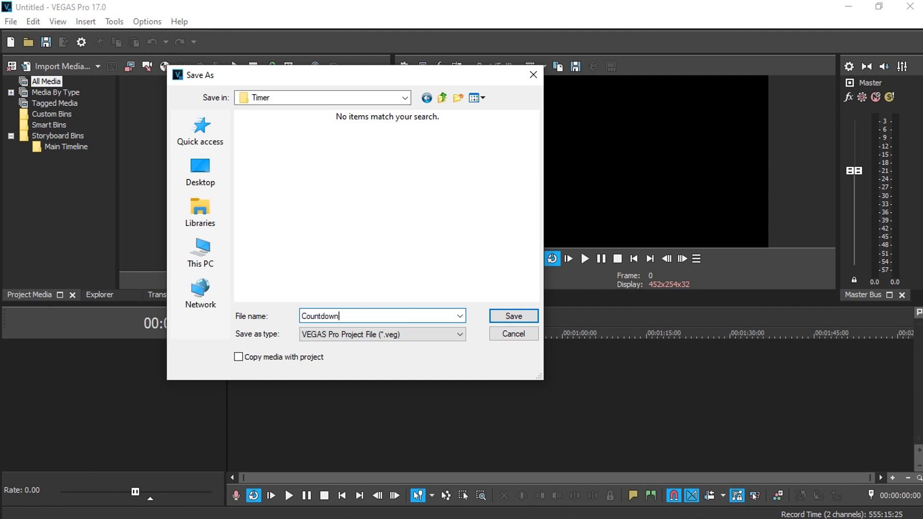
{"action": "key", "text": "Return"}
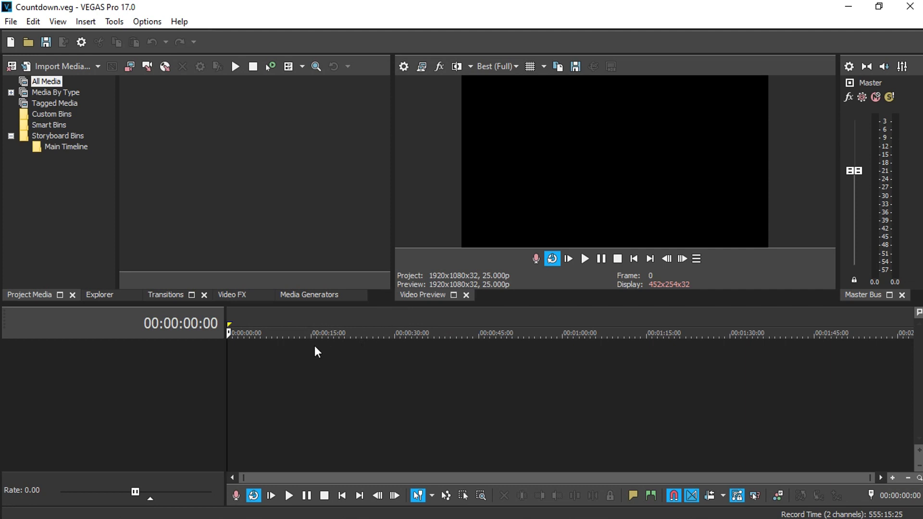
Place a 10-second Blue Solid Color generator clip at the start of the timeline.
{"action": "left_click", "coordinate": [302, 295]}
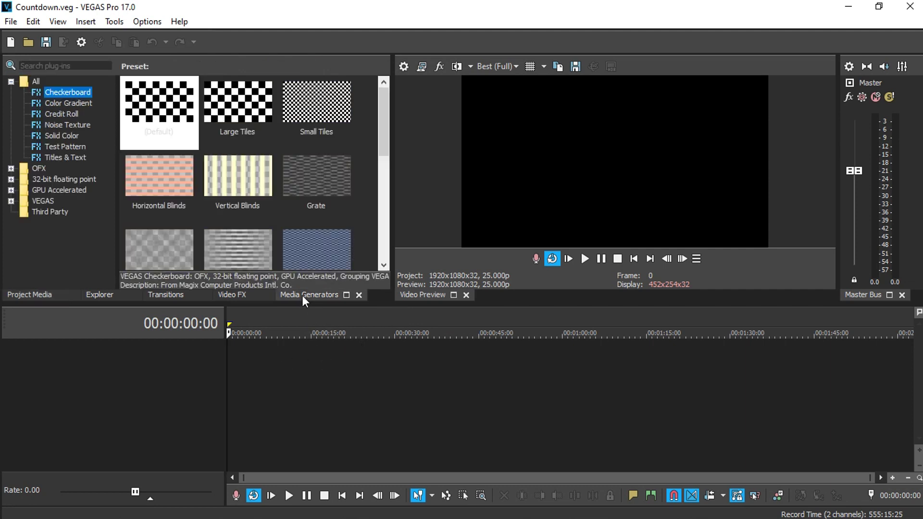
{"action": "left_click", "coordinate": [76, 135]}
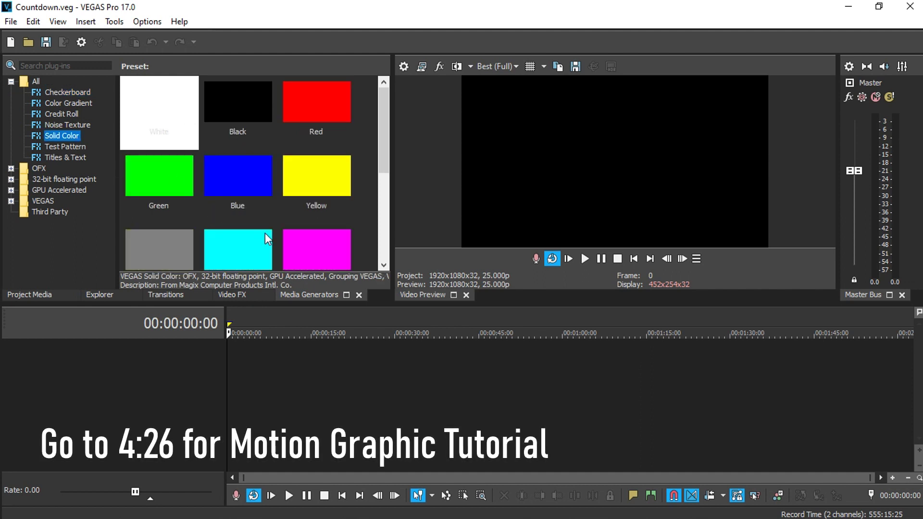
{"action": "scroll", "coordinate": [264, 233], "scroll_direction": "down", "scroll_amount": 3}
{"action": "scroll", "coordinate": [257, 230], "scroll_direction": "up", "scroll_amount": 3}
{"action": "left_click_drag", "start_coordinate": [243, 196], "coordinate": [270, 321]}
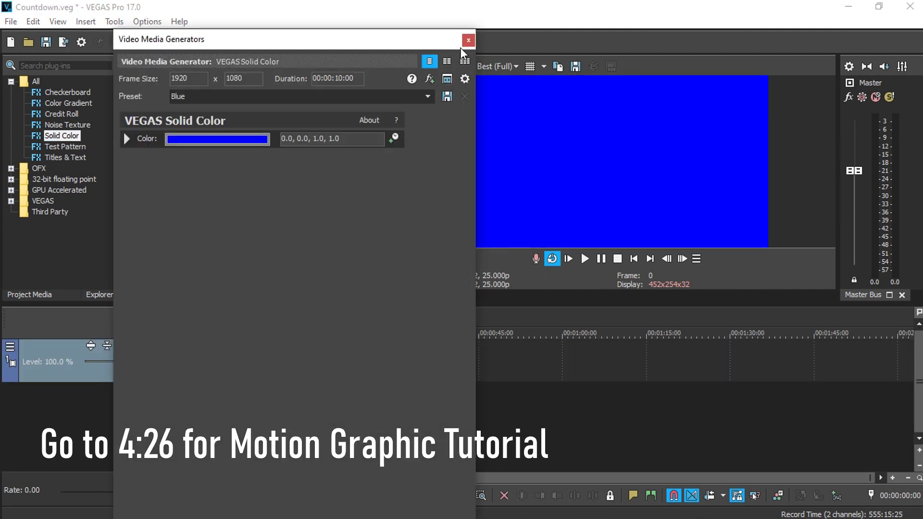
{"action": "left_click", "coordinate": [468, 39]}
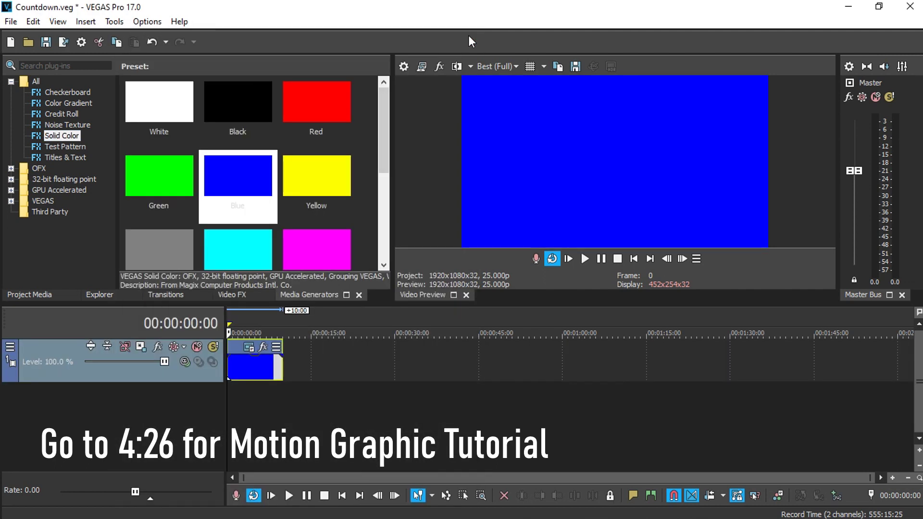
Insert an empty video track above the blue clip's track.
{"action": "right_click", "coordinate": [212, 376]}
{"action": "left_click", "coordinate": [296, 192]}
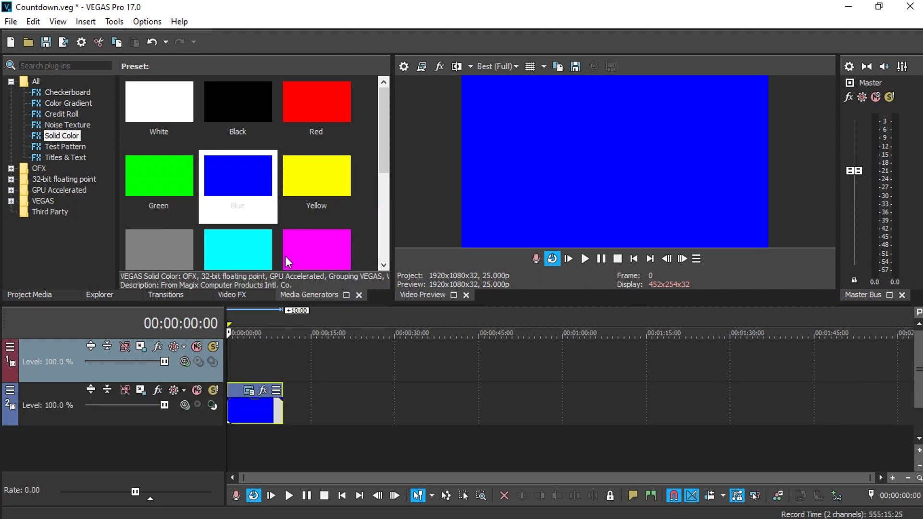
{"action": "scroll", "coordinate": [241, 367], "scroll_direction": "up", "scroll_amount": 1}
{"action": "scroll", "coordinate": [242, 367], "scroll_direction": "up", "scroll_amount": 2}
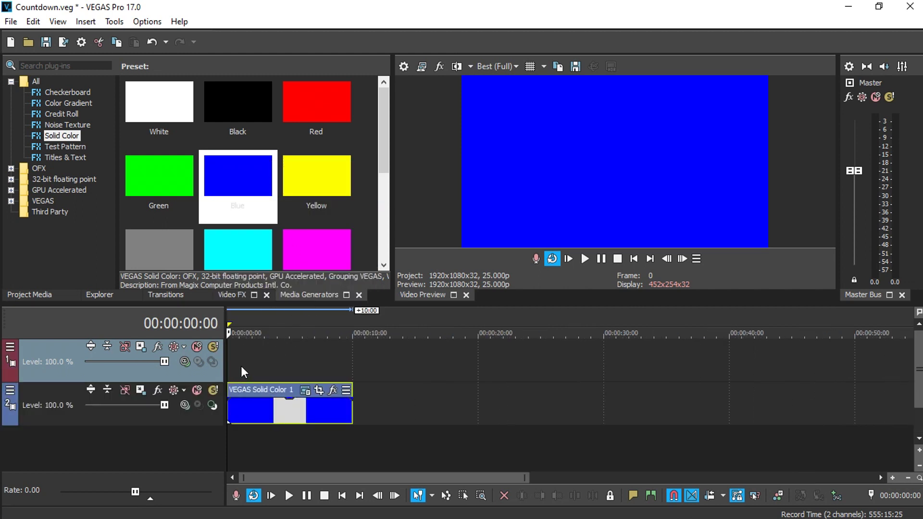
Save a snapshot of the blue frame as Image1 and place Image1.jpg at the track start.
{"action": "left_click", "coordinate": [577, 68]}
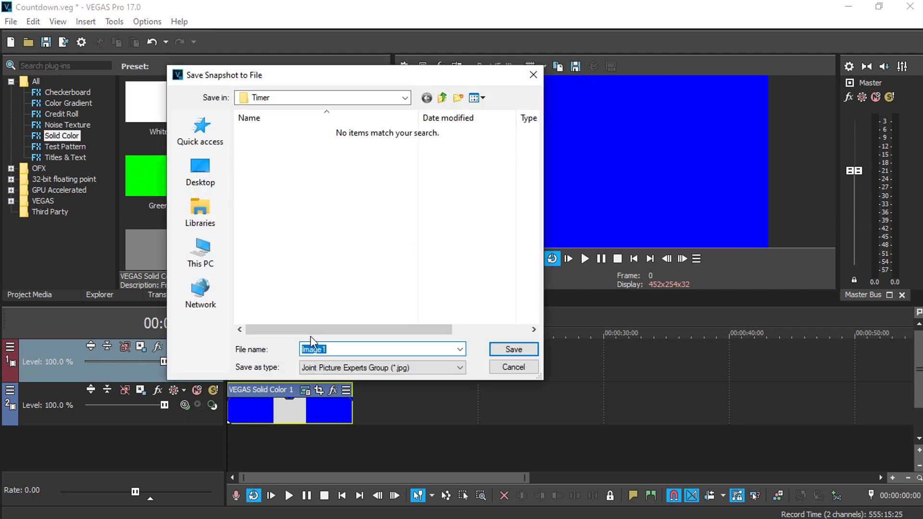
{"action": "key", "text": "Return"}
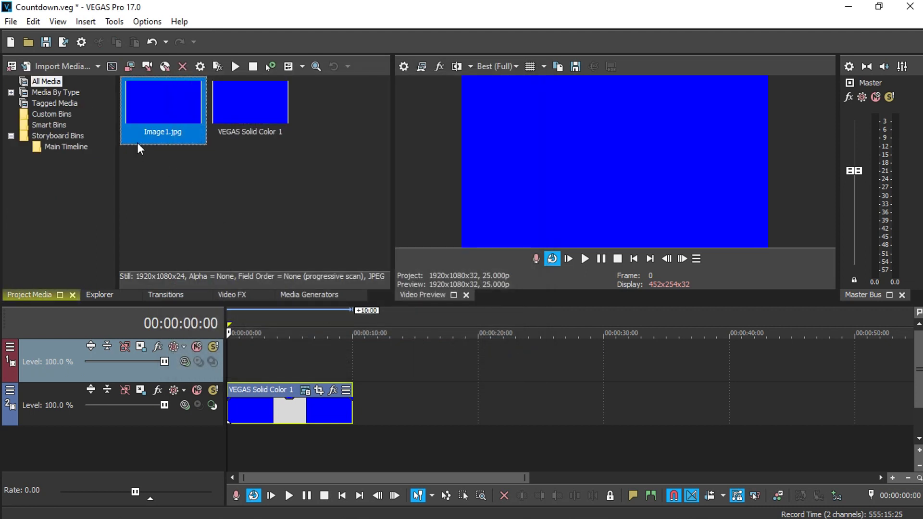
{"action": "left_click_drag", "start_coordinate": [160, 111], "coordinate": [352, 369]}
{"action": "left_click", "coordinate": [266, 365]}
Add a new top video track holding an empty event moved to the timeline start.
{"action": "right_click", "coordinate": [215, 370]}
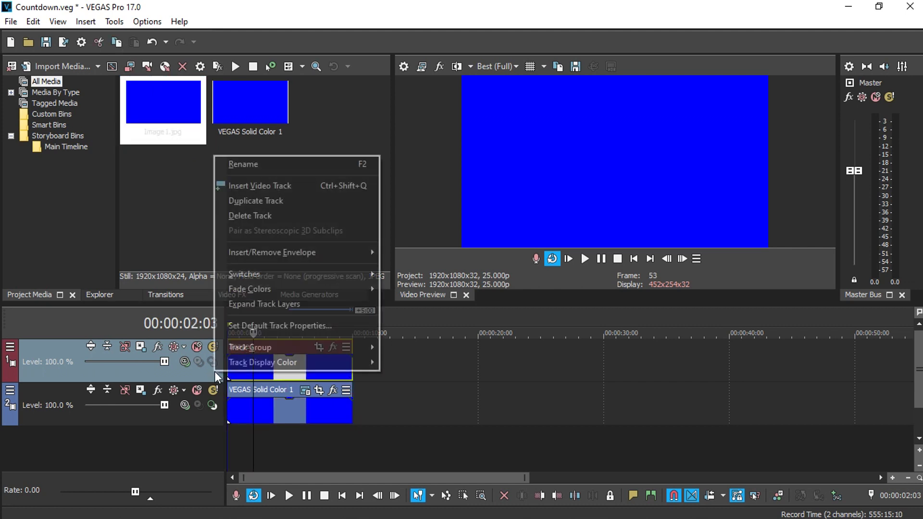
{"action": "left_click", "coordinate": [285, 183]}
{"action": "left_click", "coordinate": [259, 360]}
{"action": "right_click", "coordinate": [259, 361]}
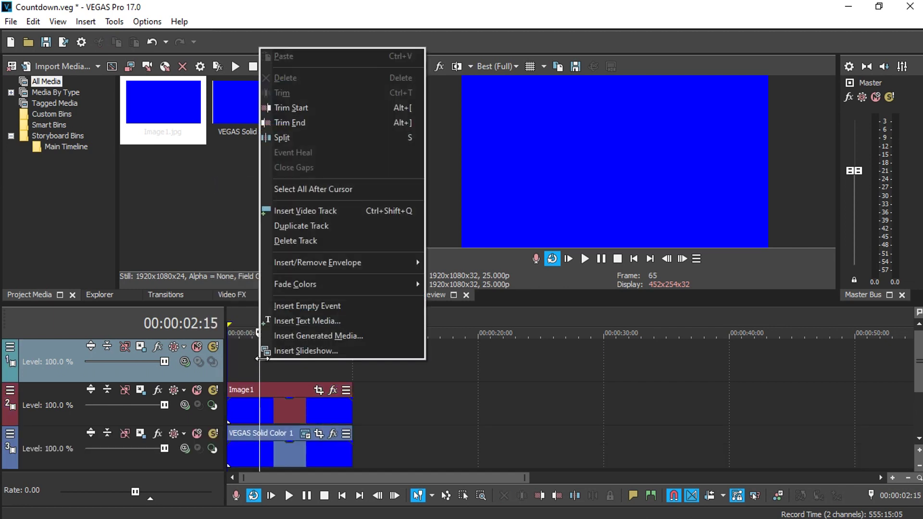
{"action": "left_click", "coordinate": [344, 306]}
{"action": "left_click_drag", "start_coordinate": [308, 365], "coordinate": [352, 365]}
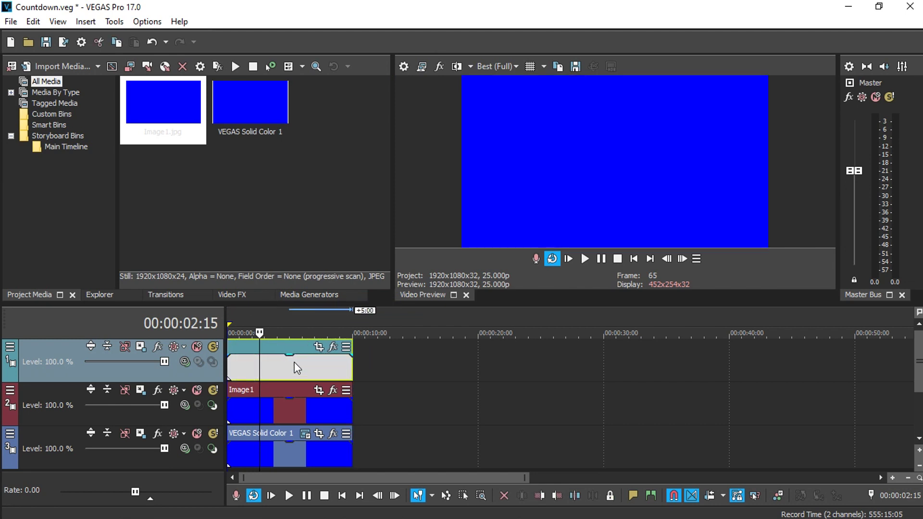
Apply the default Timecode effect to the empty event on the top track.
{"action": "left_click", "coordinate": [264, 360]}
{"action": "left_click", "coordinate": [235, 295]}
{"action": "left_click", "coordinate": [68, 221]}
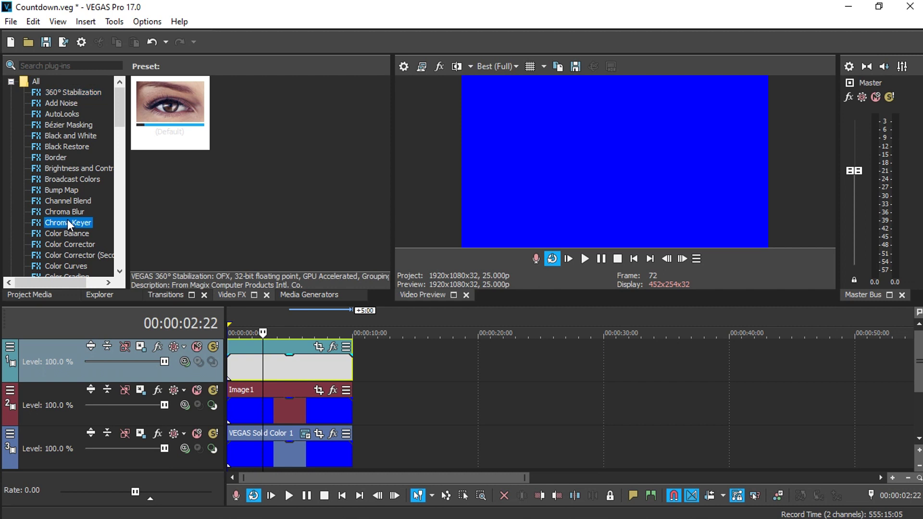
{"action": "key", "text": "t"}
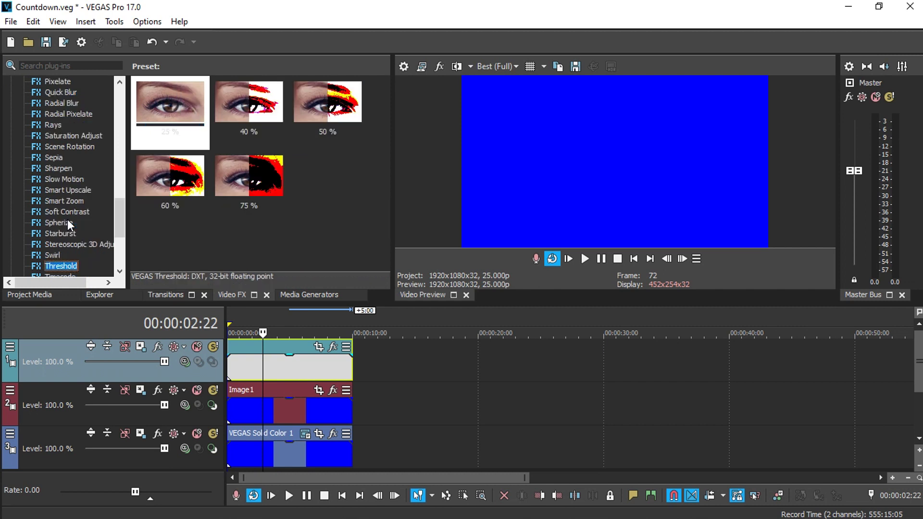
{"action": "key", "text": "t"}
{"action": "left_click_drag", "start_coordinate": [172, 124], "coordinate": [260, 361]}
Set the timecode to Time format, Middle/Middle alignment, width and height 2.000, then save.
{"action": "left_click_drag", "start_coordinate": [296, 122], "coordinate": [226, 117]}
{"action": "left_click", "coordinate": [235, 212]}
{"action": "left_click", "coordinate": [240, 222]}
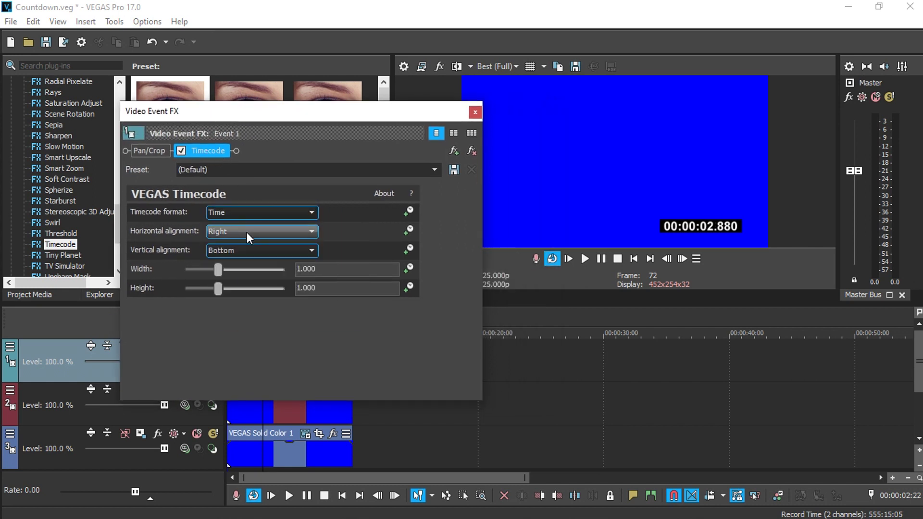
{"action": "left_click", "coordinate": [246, 232]}
{"action": "left_click", "coordinate": [247, 249]}
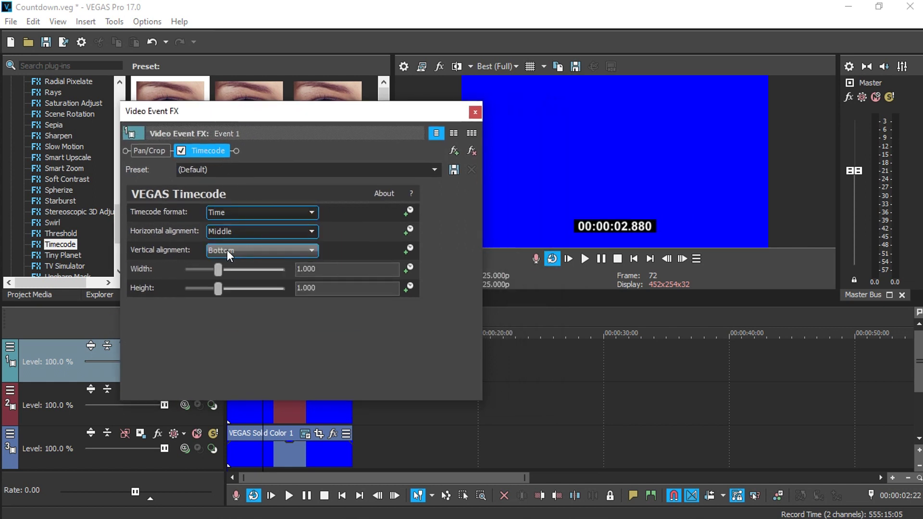
{"action": "left_click", "coordinate": [239, 249]}
{"action": "left_click", "coordinate": [246, 269]}
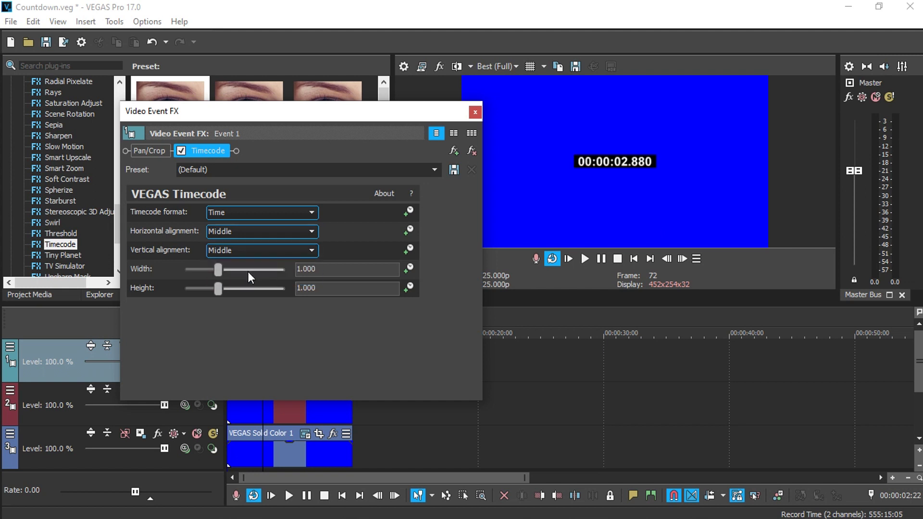
{"action": "left_click_drag", "start_coordinate": [217, 270], "coordinate": [313, 283]}
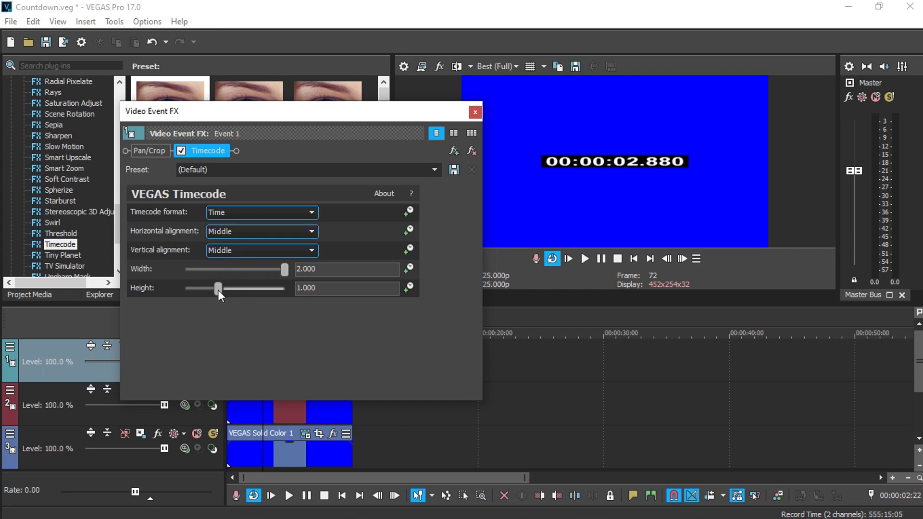
{"action": "left_click_drag", "start_coordinate": [218, 288], "coordinate": [335, 295]}
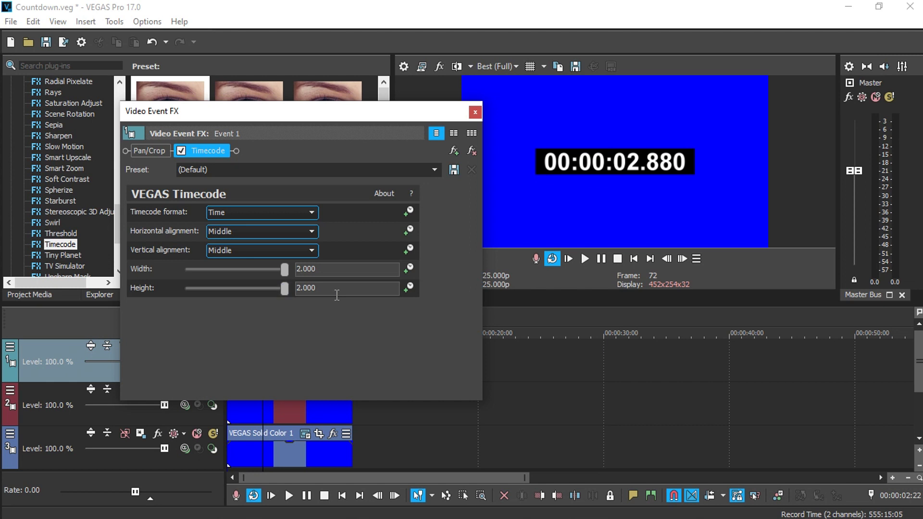
{"action": "left_click", "coordinate": [474, 113]}
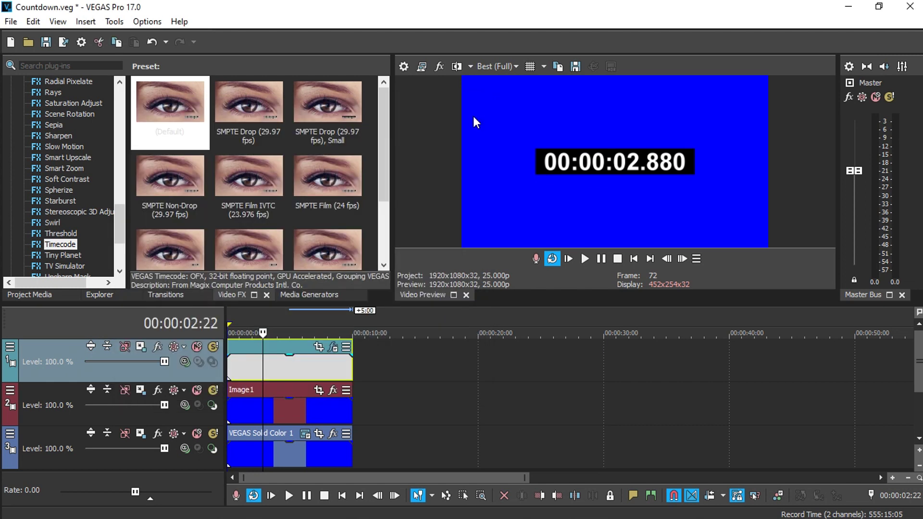
{"action": "left_click", "coordinate": [46, 42]}
Nest the selected timecode and Image1 events into a timeline saved as 'Countdown_timer Timeline'.
{"action": "right_click", "coordinate": [281, 409]}
{"action": "left_click", "coordinate": [348, 91]}
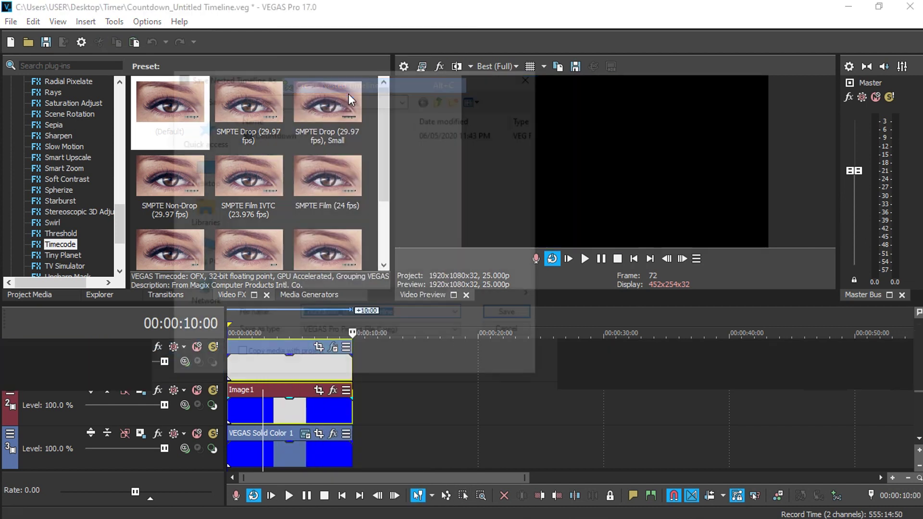
{"action": "double_click", "coordinate": [347, 315]}
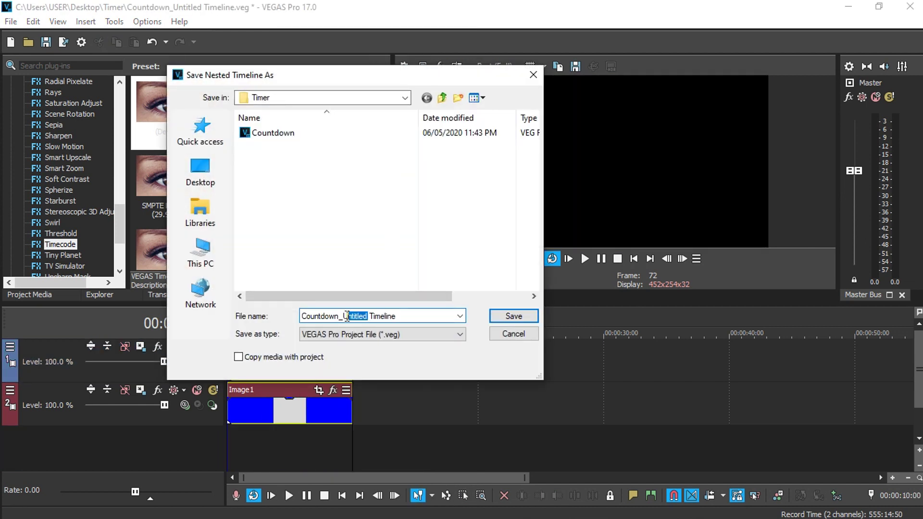
{"action": "type", "text": "timer"}
{"action": "key", "text": "Return"}
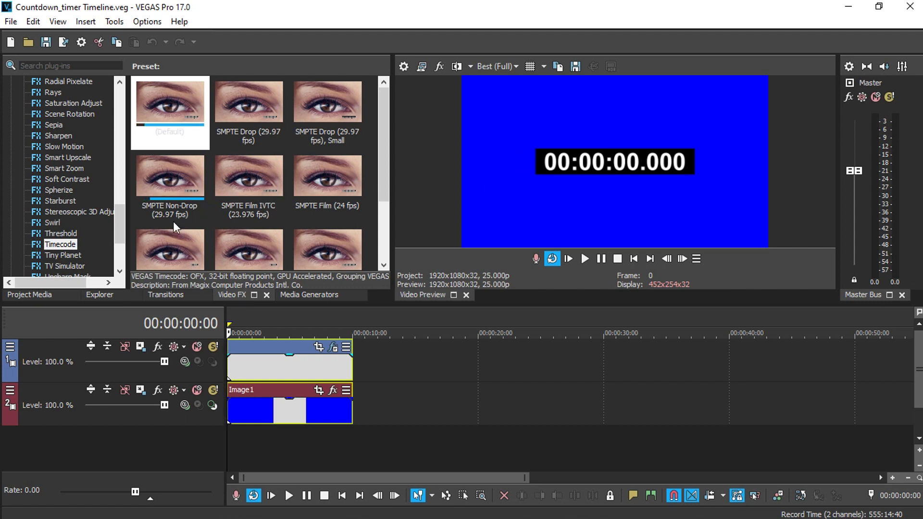
Apply Chroma Keyer to the timecode event with pure black as the key colour.
{"action": "left_click", "coordinate": [58, 157]}
{"action": "key", "text": "c"}
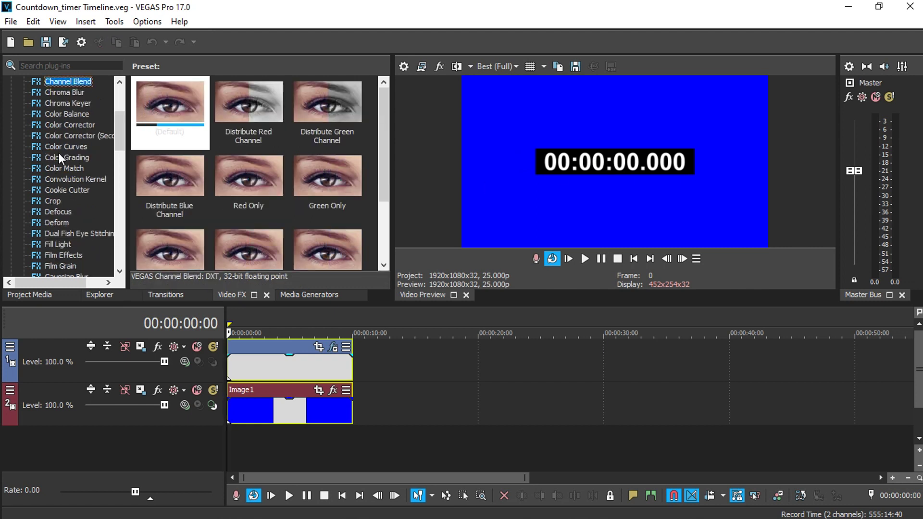
{"action": "key", "text": "Down"}
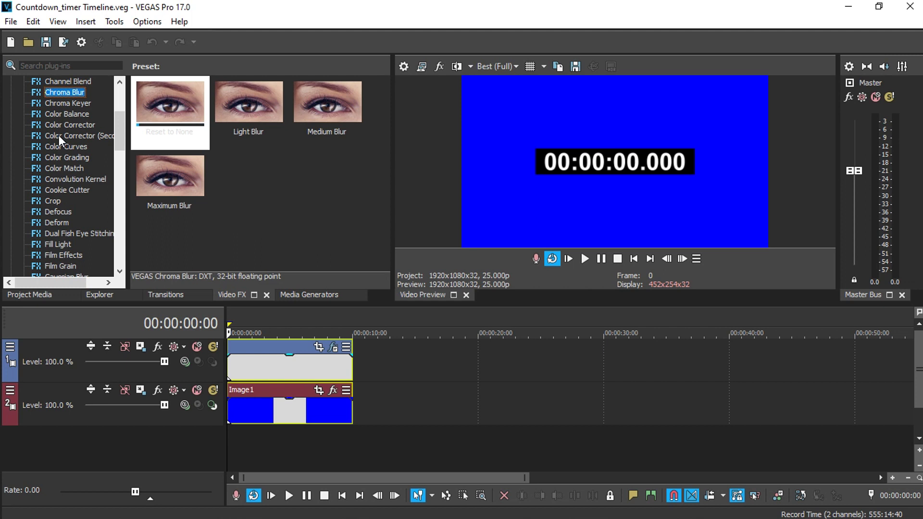
{"action": "key", "text": "Down"}
{"action": "left_click_drag", "start_coordinate": [171, 108], "coordinate": [310, 357]}
{"action": "left_click", "coordinate": [244, 212]}
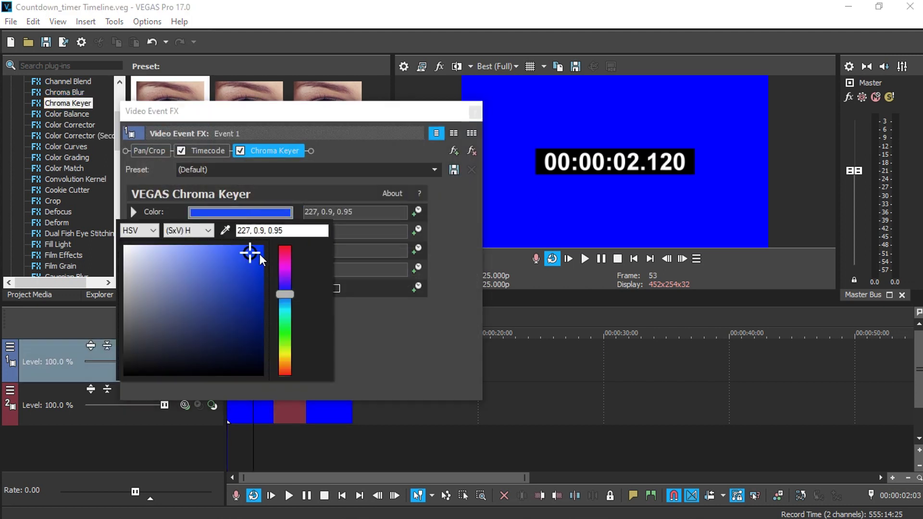
{"action": "left_click_drag", "start_coordinate": [263, 332], "coordinate": [280, 427]}
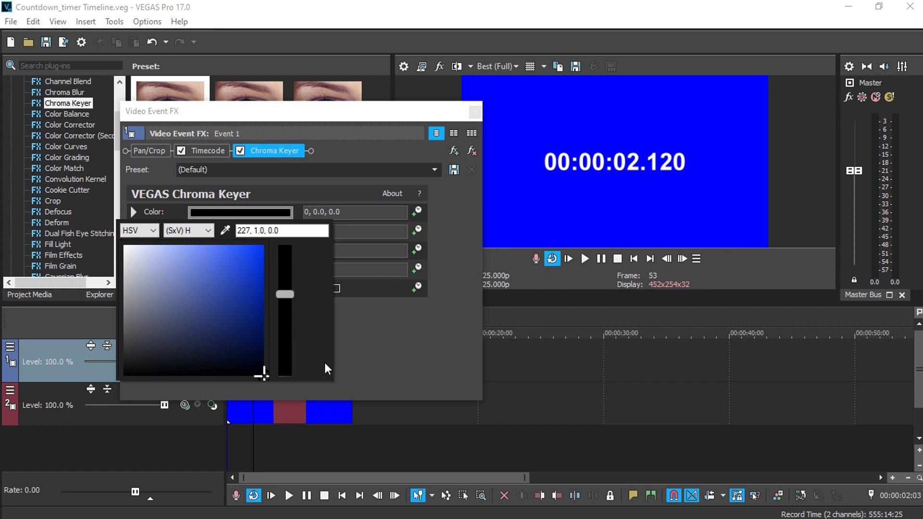
{"action": "left_click", "coordinate": [476, 113]}
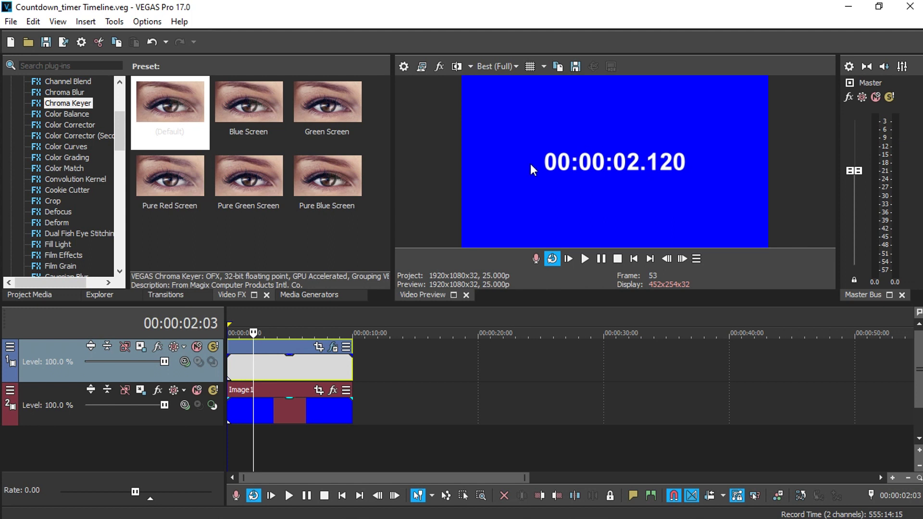
Add a default Mask Generator to the timer clip, with Low in near 0.5 and High in 0.769.
{"action": "left_click", "coordinate": [48, 149]}
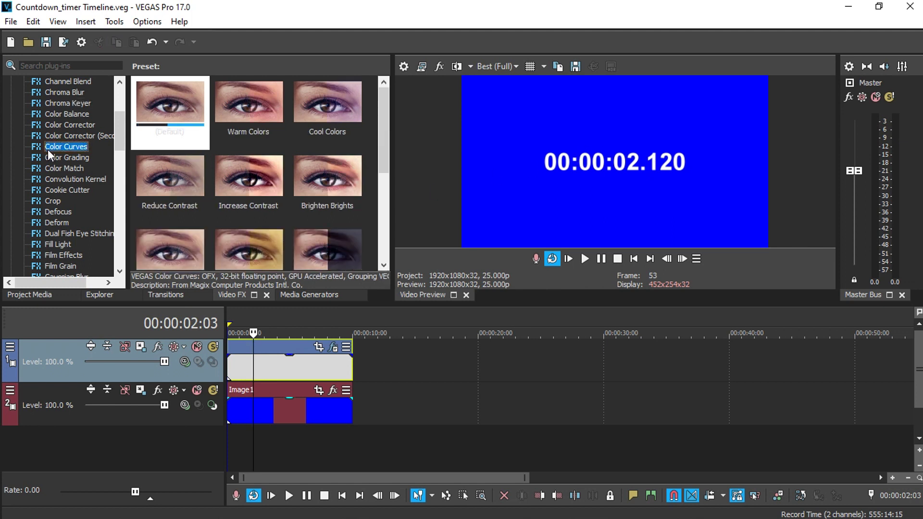
{"action": "key", "text": "m"}
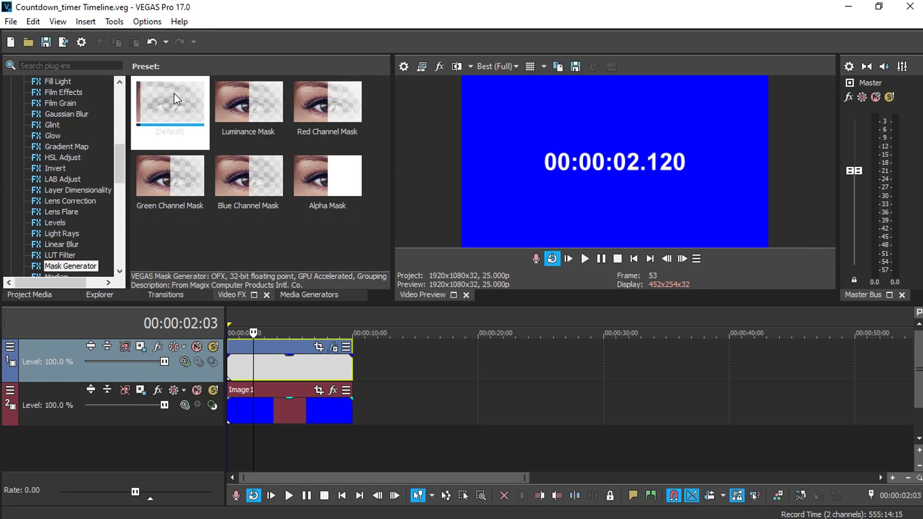
{"action": "left_click_drag", "start_coordinate": [170, 111], "coordinate": [264, 364]}
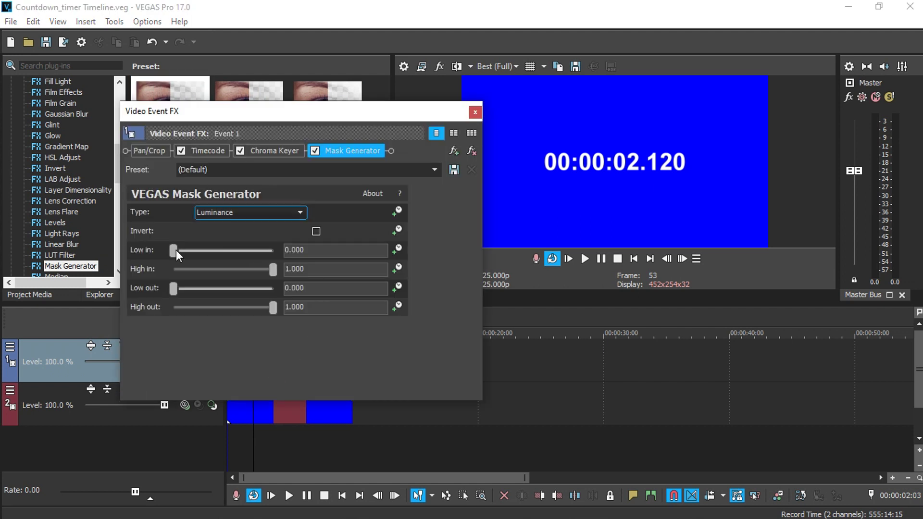
{"action": "left_click_drag", "start_coordinate": [176, 250], "coordinate": [206, 261]}
{"action": "left_click_drag", "start_coordinate": [273, 274], "coordinate": [251, 272]}
{"action": "left_click", "coordinate": [474, 113]}
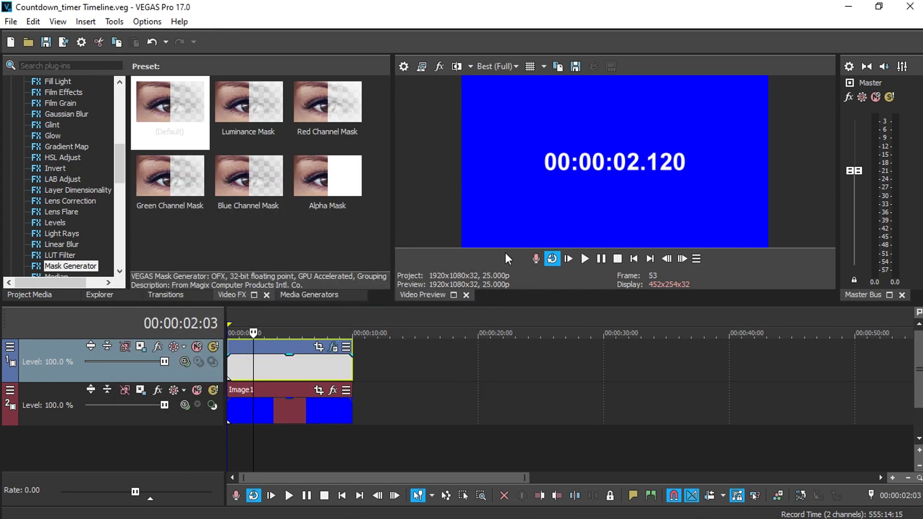
Apply Bézier Masking to the timer clip and set Mask 1's type to Curve.
{"action": "left_click", "coordinate": [60, 145]}
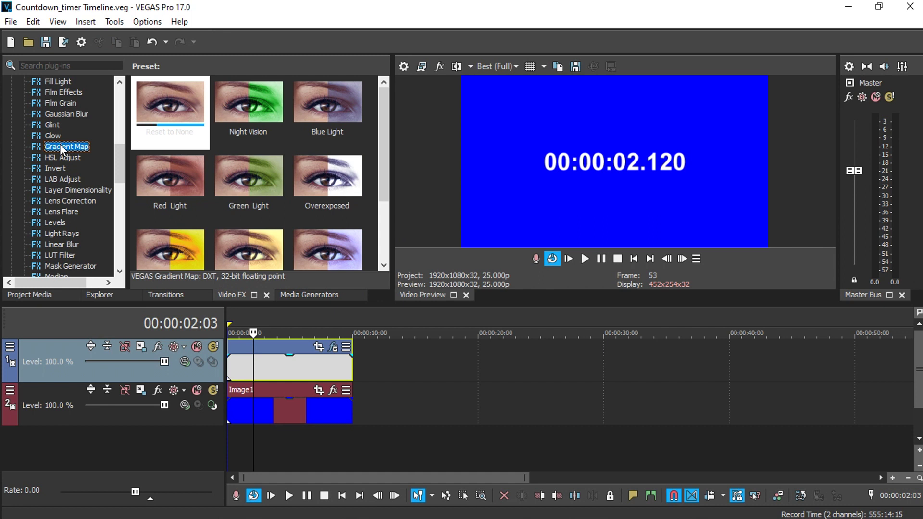
{"action": "key", "text": "Home"}
{"action": "left_click_drag", "start_coordinate": [157, 107], "coordinate": [246, 368]}
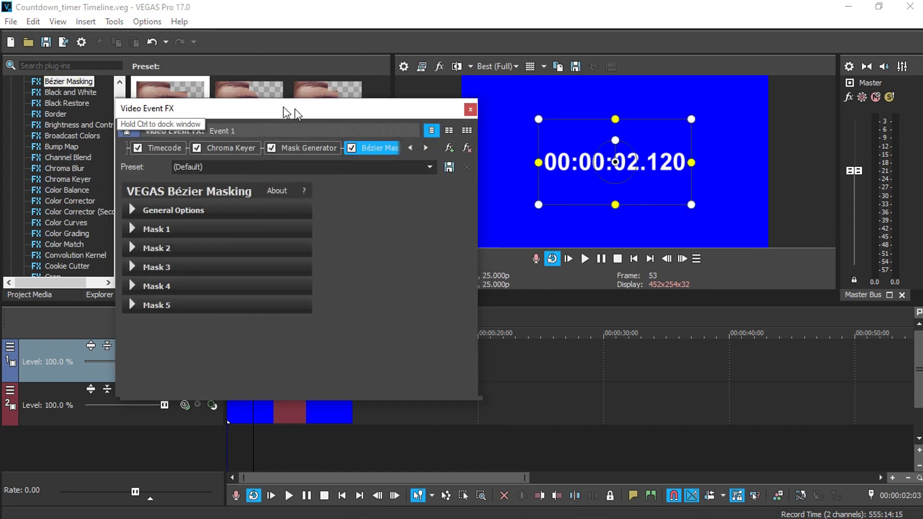
{"action": "left_click_drag", "start_coordinate": [295, 108], "coordinate": [256, 102]}
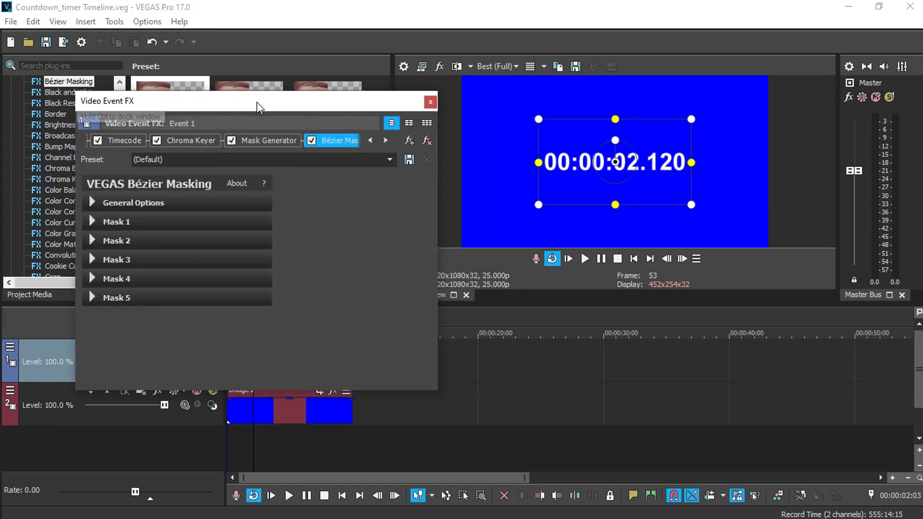
{"action": "left_click", "coordinate": [91, 201]}
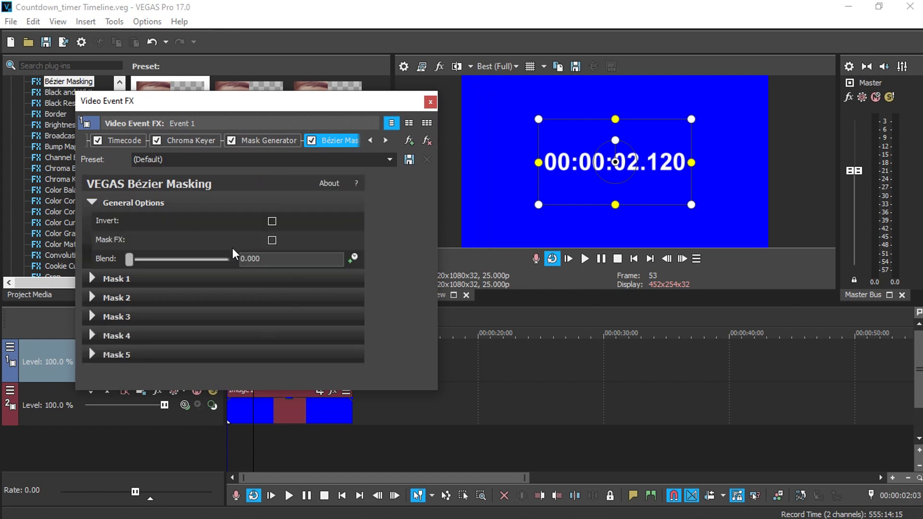
{"action": "left_click", "coordinate": [95, 200]}
{"action": "left_click", "coordinate": [91, 221]}
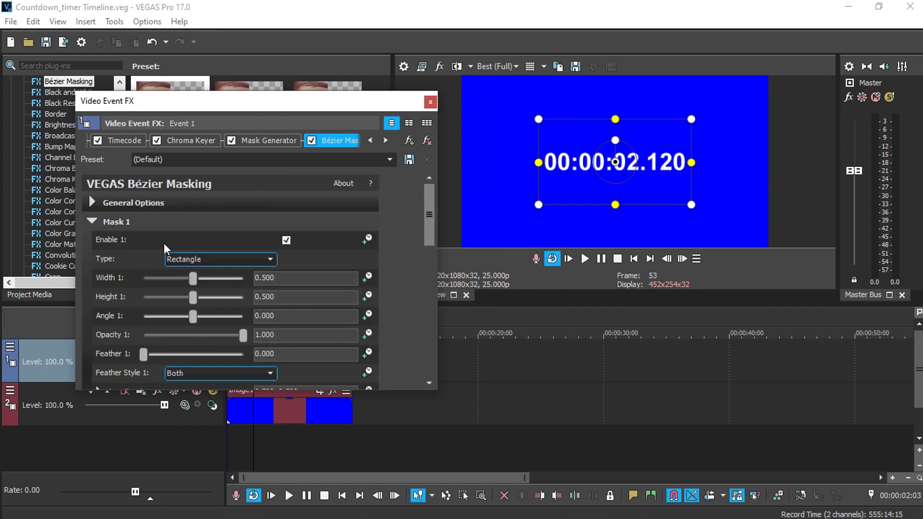
{"action": "left_click", "coordinate": [220, 259]}
{"action": "left_click", "coordinate": [202, 293]}
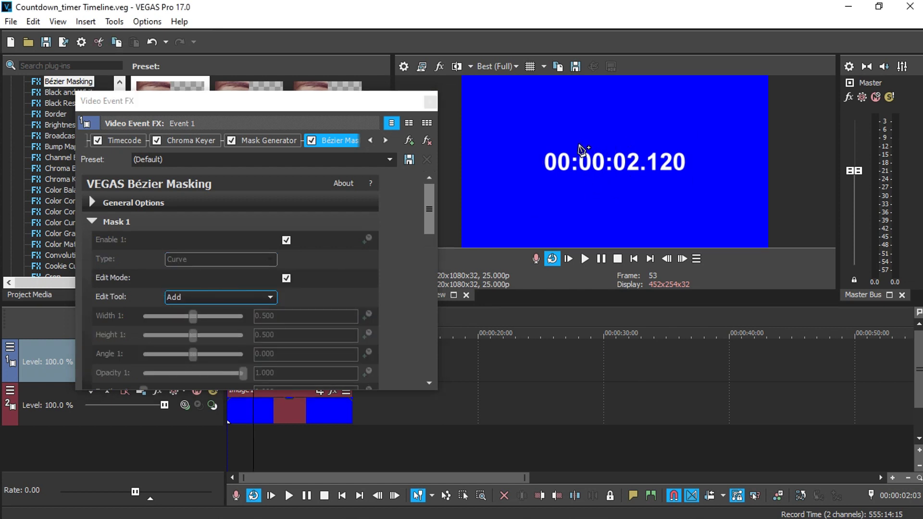
Draw a closed mask shape around the middle 00:02 digits in the preview.
{"action": "left_click", "coordinate": [577, 150]}
{"action": "left_click", "coordinate": [578, 155]}
{"action": "left_click", "coordinate": [576, 162]}
{"action": "left_click", "coordinate": [575, 170]}
{"action": "left_click", "coordinate": [579, 172]}
{"action": "left_click", "coordinate": [590, 174]}
{"action": "left_click", "coordinate": [634, 173]}
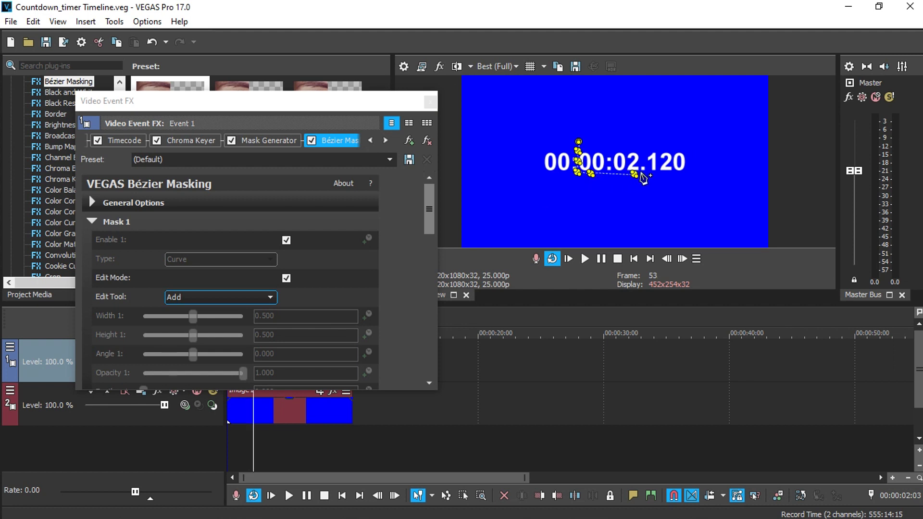
{"action": "left_click", "coordinate": [641, 163]}
{"action": "left_click", "coordinate": [642, 144]}
{"action": "left_click", "coordinate": [579, 142]}
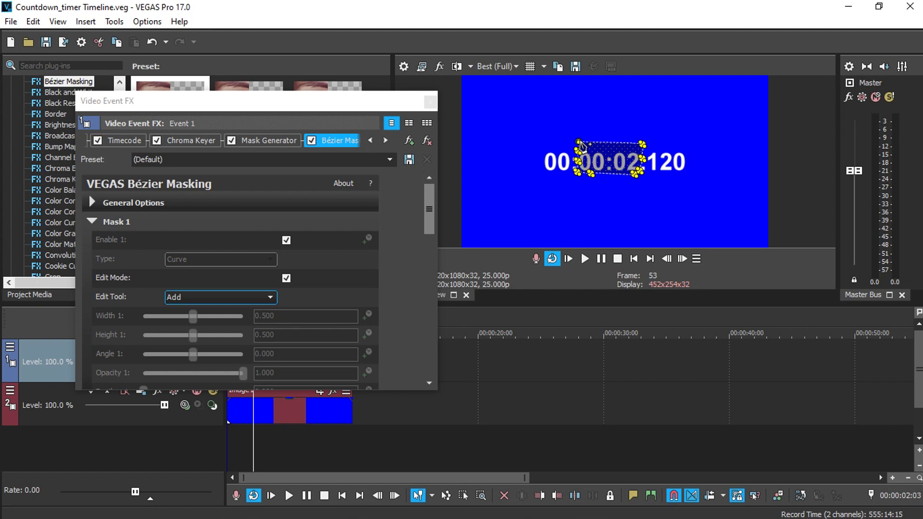
Turn off mask Edit Mode and close the effect settings.
{"action": "left_click", "coordinate": [257, 299]}
{"action": "left_click", "coordinate": [255, 298]}
{"action": "left_click", "coordinate": [287, 278]}
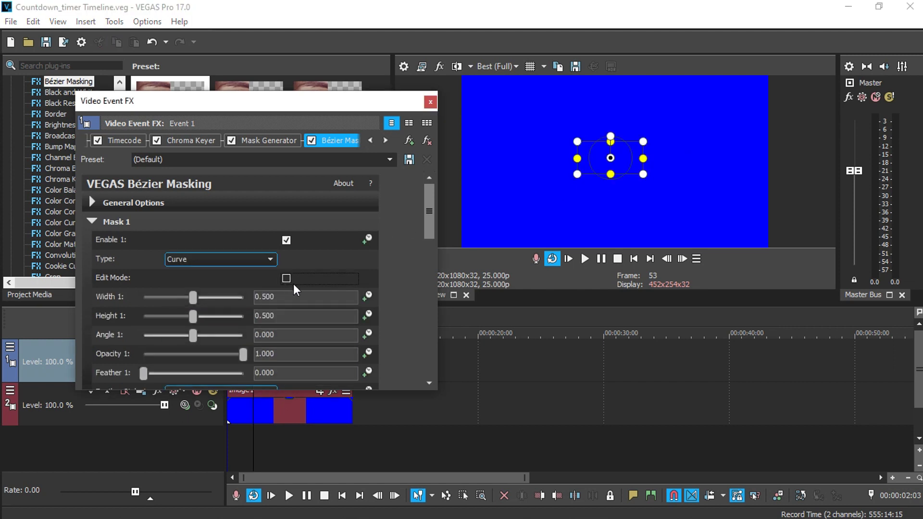
{"action": "left_click", "coordinate": [430, 102]}
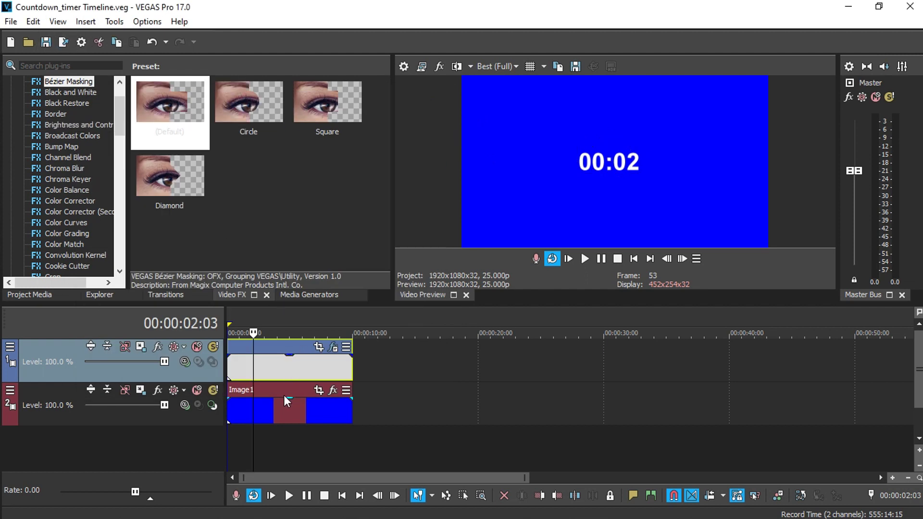
Lower Image1's opacity to 78%, save, and return to the parent Countdown project.
{"action": "left_click_drag", "start_coordinate": [283, 396], "coordinate": [285, 437]}
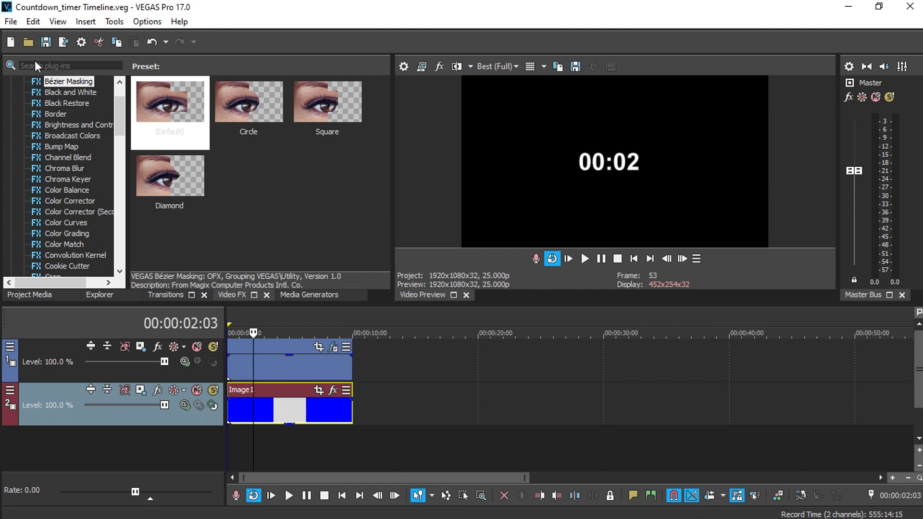
{"action": "left_click", "coordinate": [47, 42]}
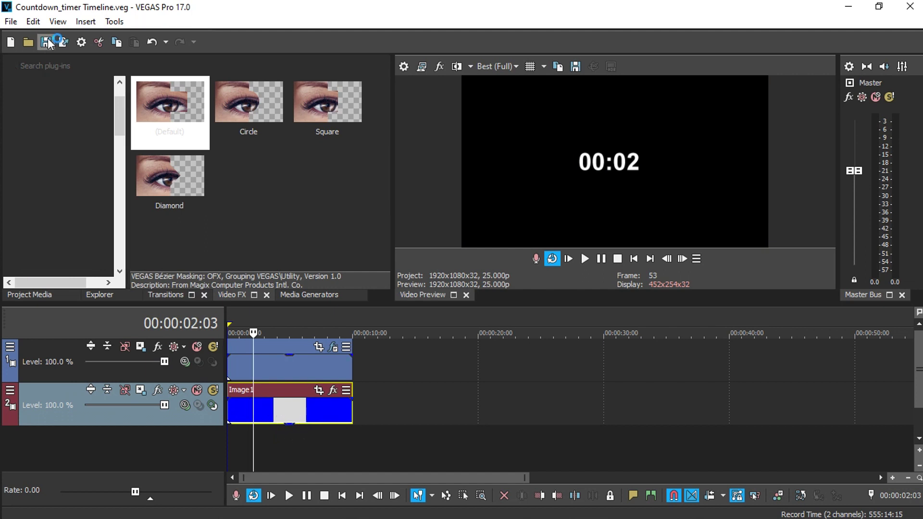
{"action": "left_click", "coordinate": [800, 496]}
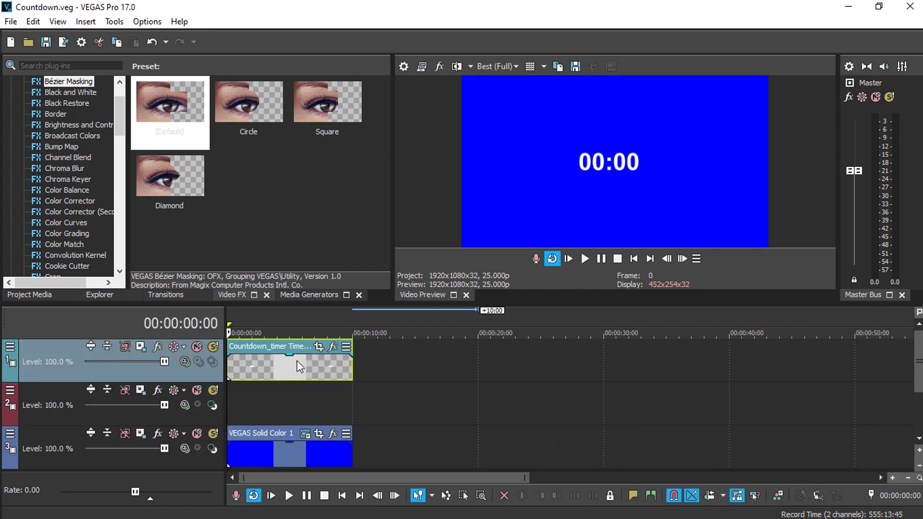
Move the timer clip to track 2 and reverse it so it counts down.
{"action": "left_click_drag", "start_coordinate": [296, 366], "coordinate": [285, 392]}
{"action": "key", "text": "space"}
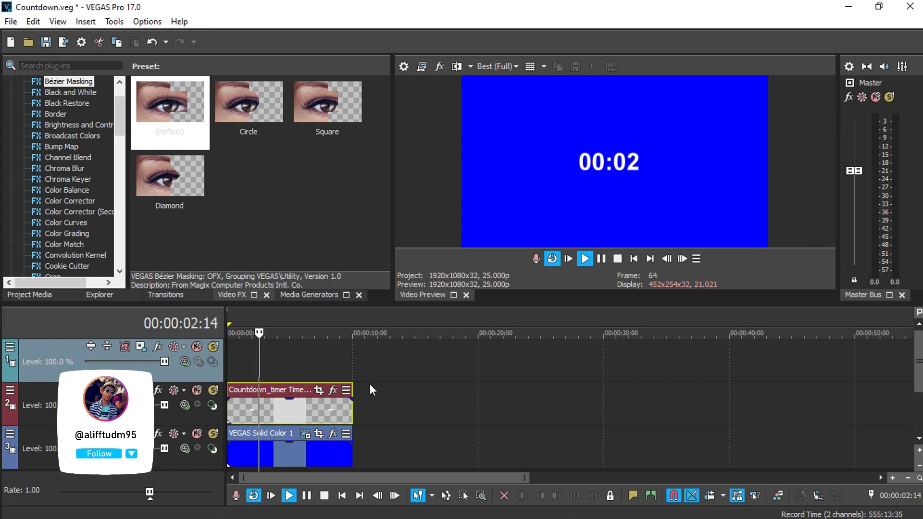
{"action": "left_click", "coordinate": [258, 411]}
{"action": "right_click", "coordinate": [258, 410]}
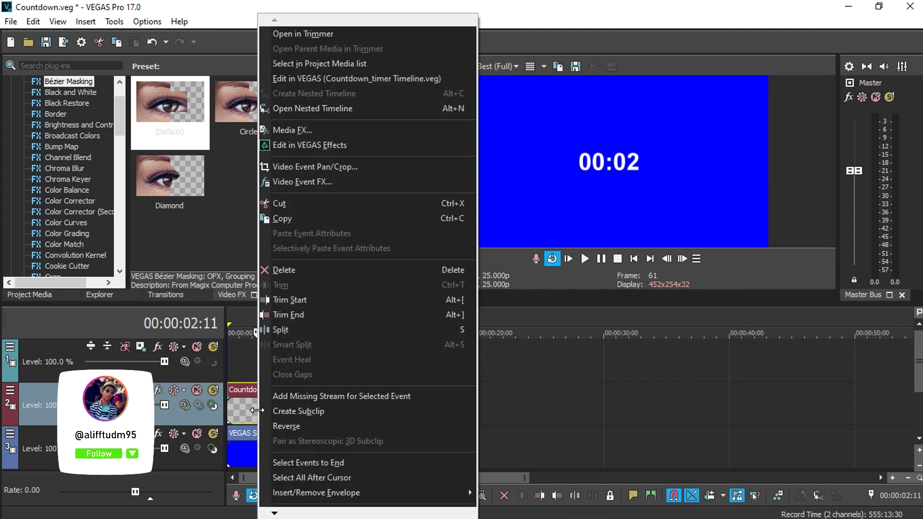
{"action": "left_click", "coordinate": [322, 426]}
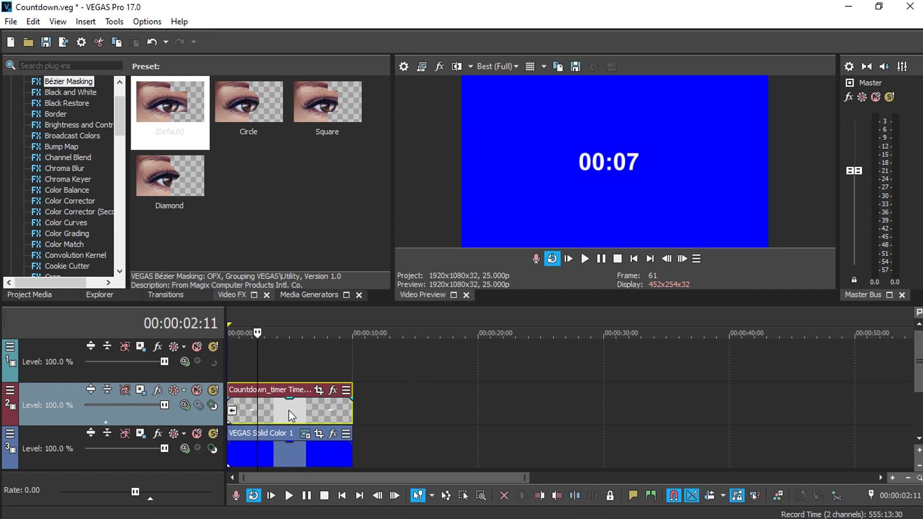
{"action": "key", "text": "space"}
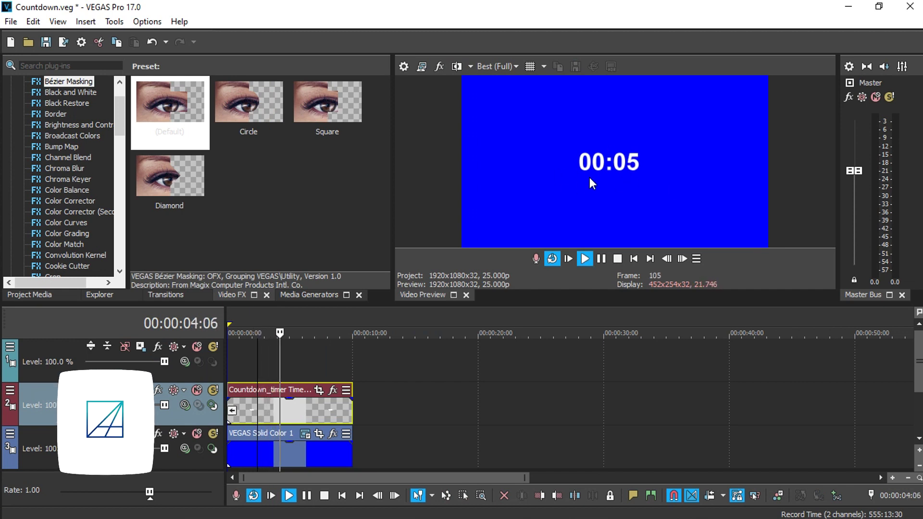
{"action": "key", "text": "space"}
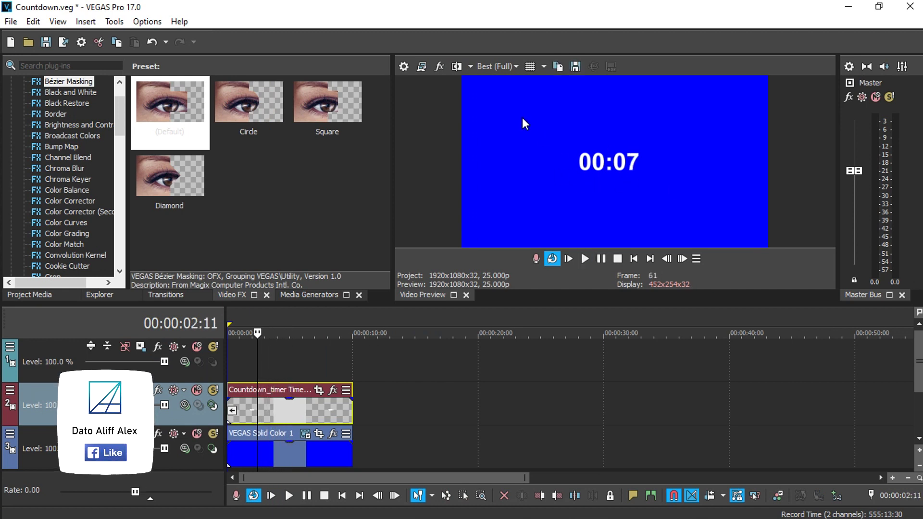
Apply Picture In Picture to the timer clip at scale 1.0, centred using the overlay grid.
{"action": "left_click", "coordinate": [530, 65]}
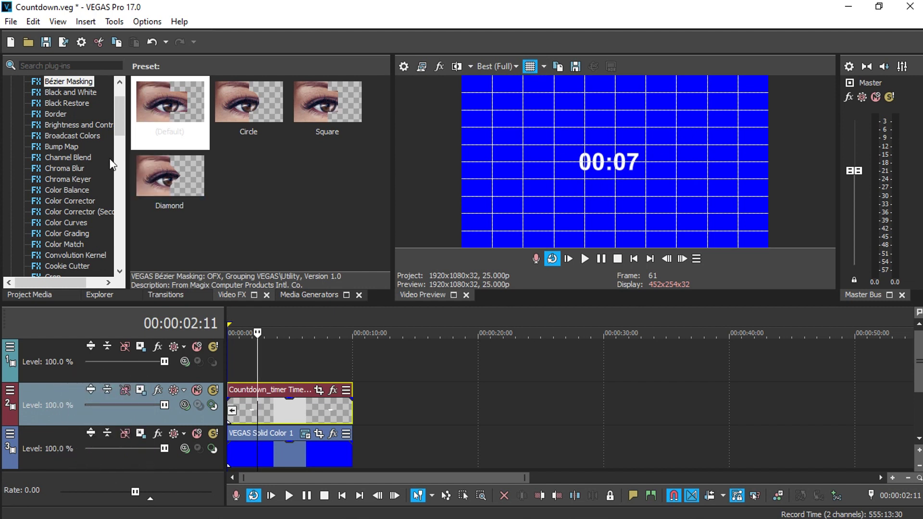
{"action": "left_click", "coordinate": [73, 125]}
{"action": "key", "text": "p"}
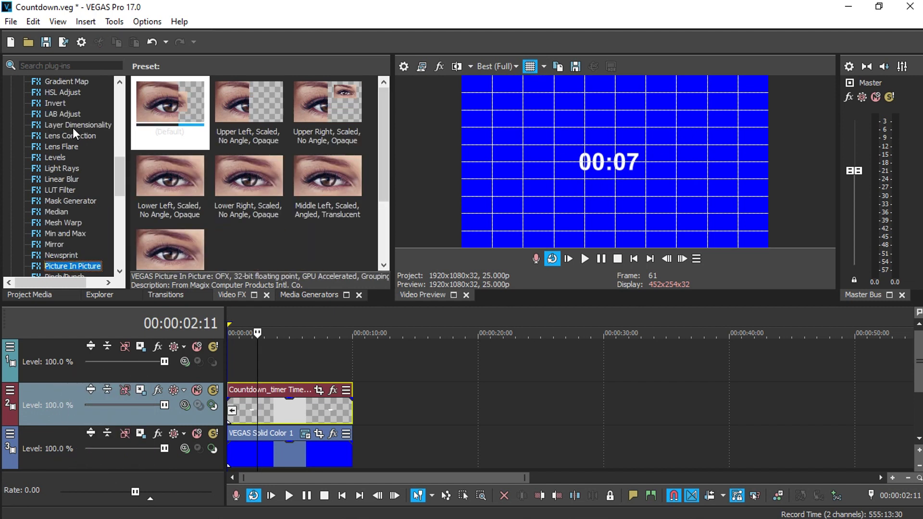
{"action": "left_click_drag", "start_coordinate": [180, 113], "coordinate": [266, 404]}
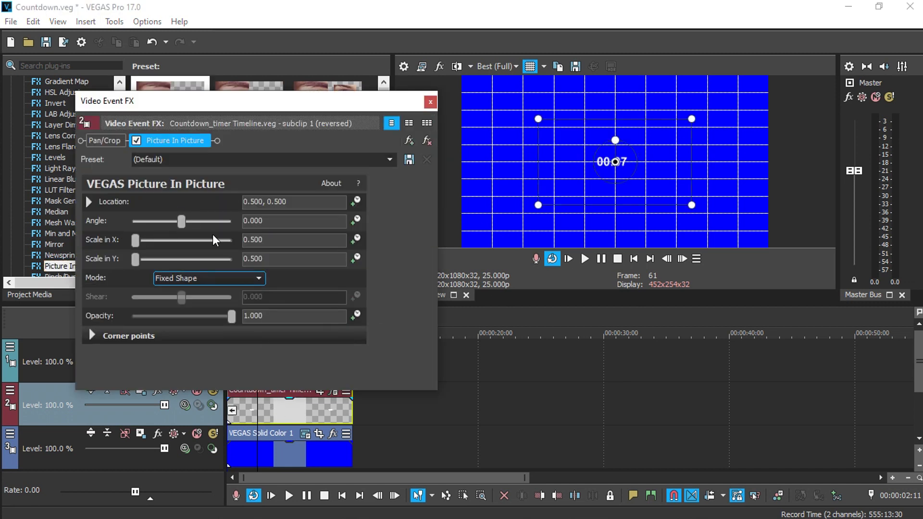
{"action": "double_click", "coordinate": [269, 239]}
{"action": "type", "text": "1"}
{"action": "key", "text": "Return"}
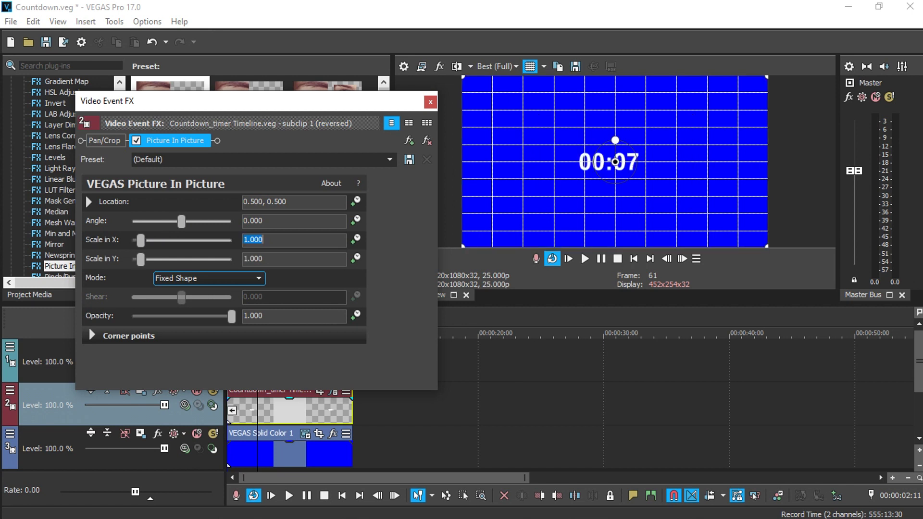
{"action": "left_click_drag", "start_coordinate": [660, 189], "coordinate": [667, 186]}
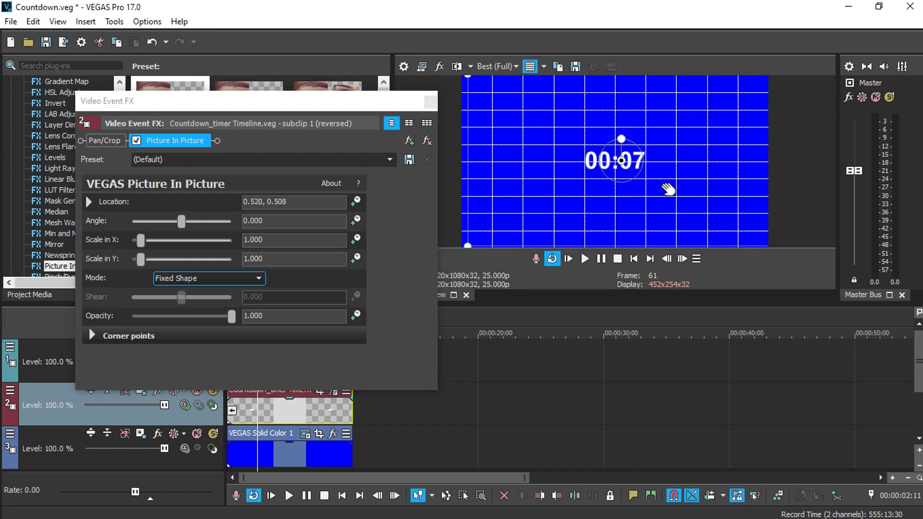
{"action": "left_click", "coordinate": [430, 102]}
Play the countdown from the start and hide the alignment grid over the preview.
{"action": "left_click", "coordinate": [232, 361]}
{"action": "key", "text": "space"}
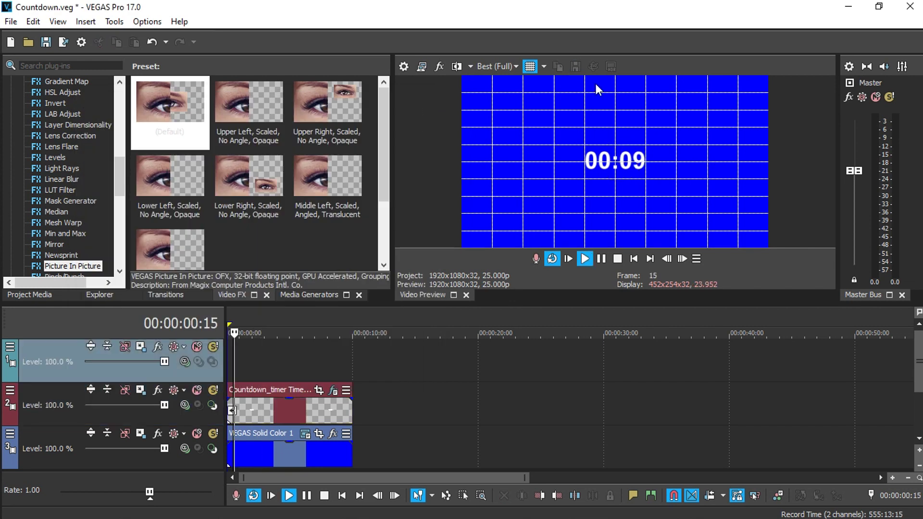
{"action": "left_click", "coordinate": [530, 67]}
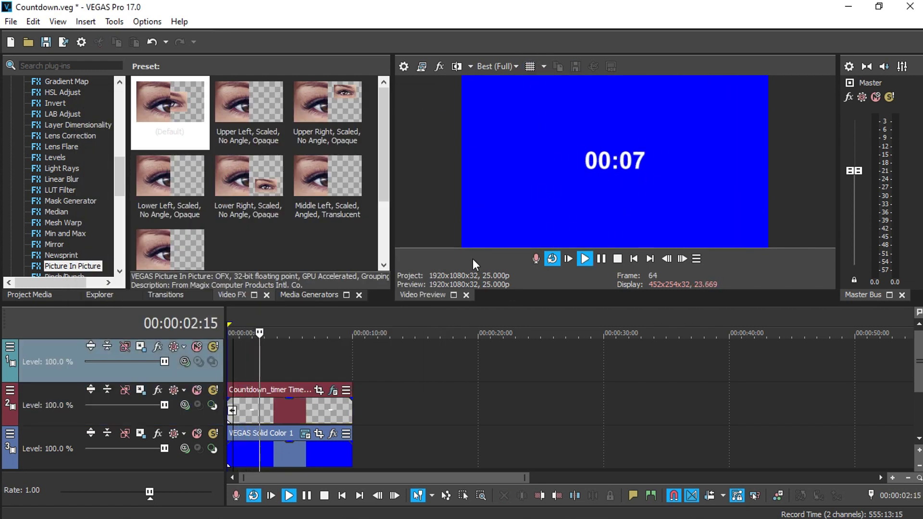
Recolour the Solid Color background to a darker teal blue (0.0, 0.51, 0.69, 1.0).
{"action": "left_click", "coordinate": [284, 448]}
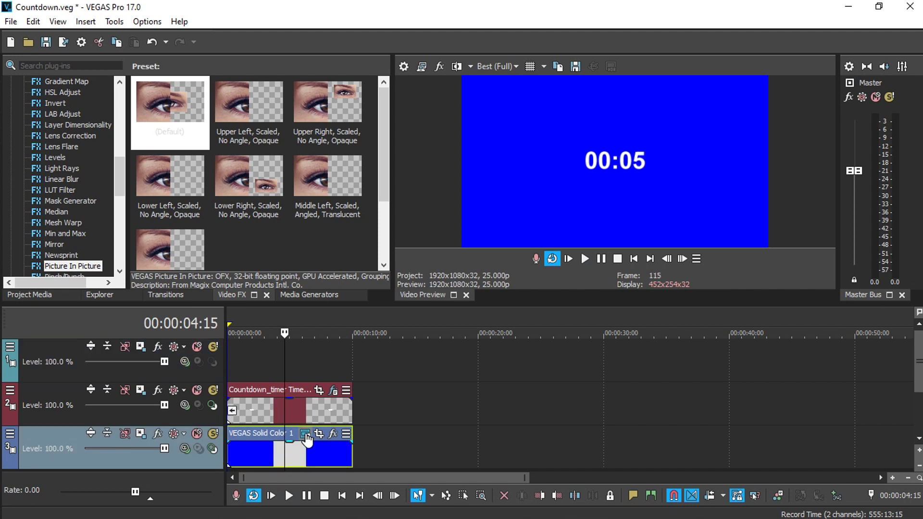
{"action": "left_click", "coordinate": [303, 434]}
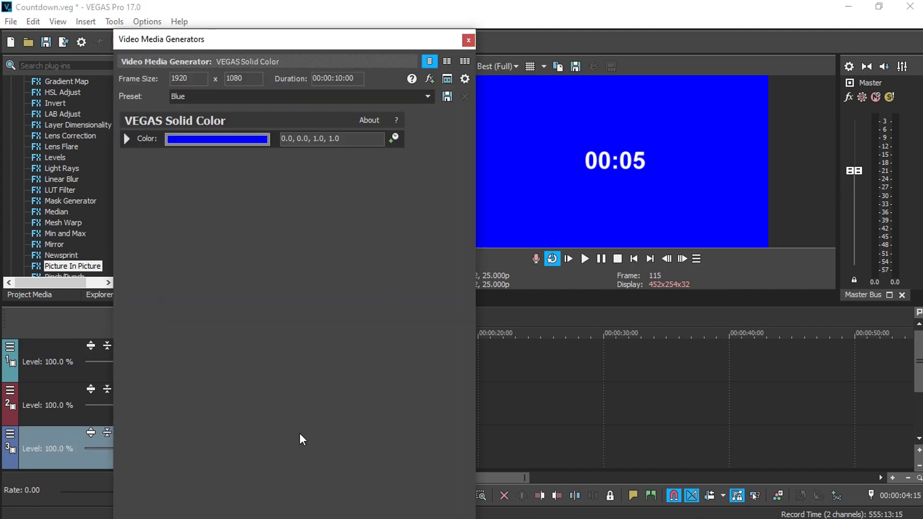
{"action": "left_click", "coordinate": [235, 139]}
{"action": "left_click", "coordinate": [209, 201]}
{"action": "left_click_drag", "start_coordinate": [199, 208], "coordinate": [172, 212]}
{"action": "left_click", "coordinate": [361, 219]}
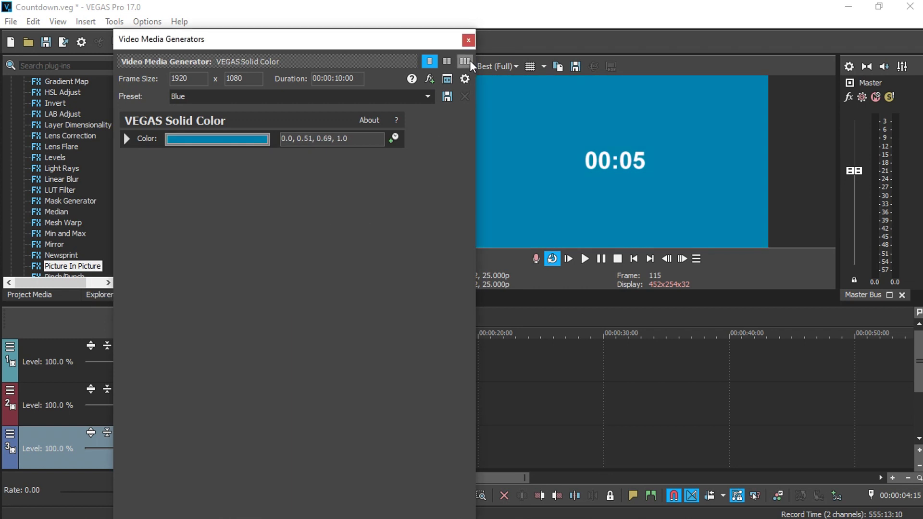
{"action": "left_click", "coordinate": [468, 39]}
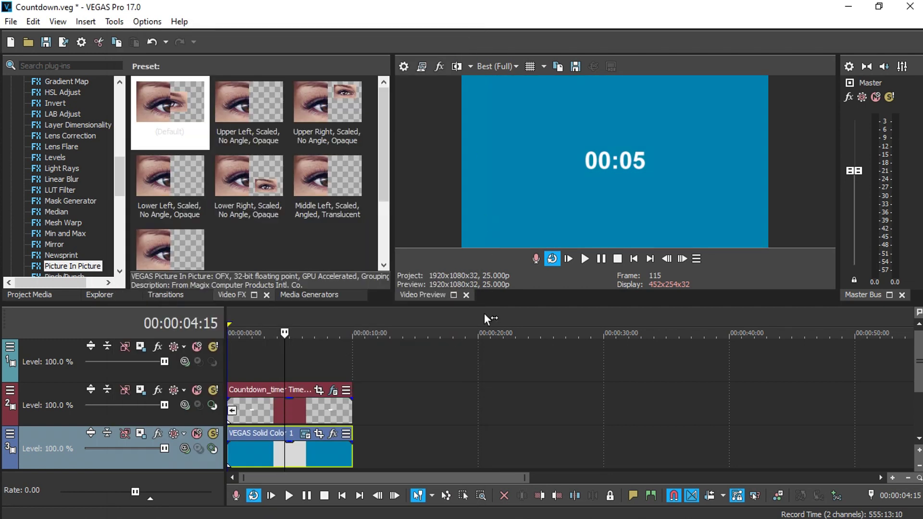
{"action": "left_click", "coordinate": [279, 414]}
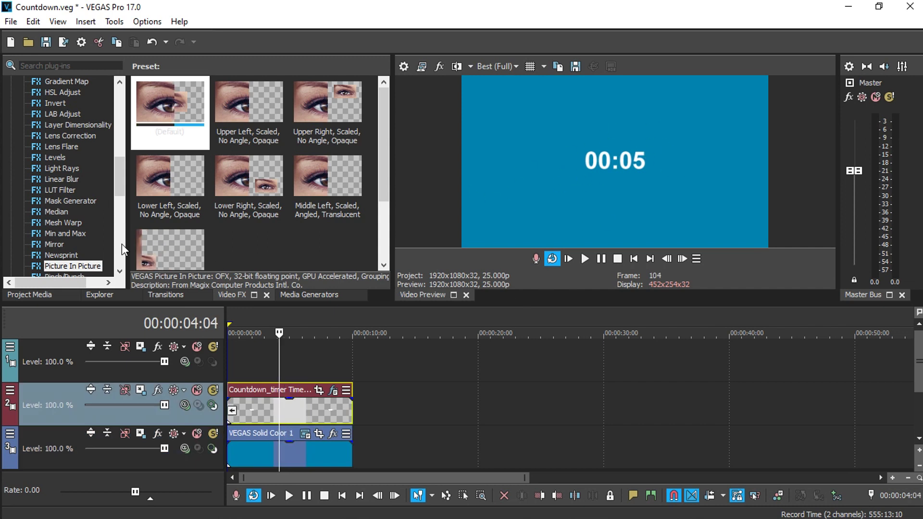
Apply the Default Glow preset from Video FX to the countdown timer clip.
{"action": "left_click", "coordinate": [59, 149]}
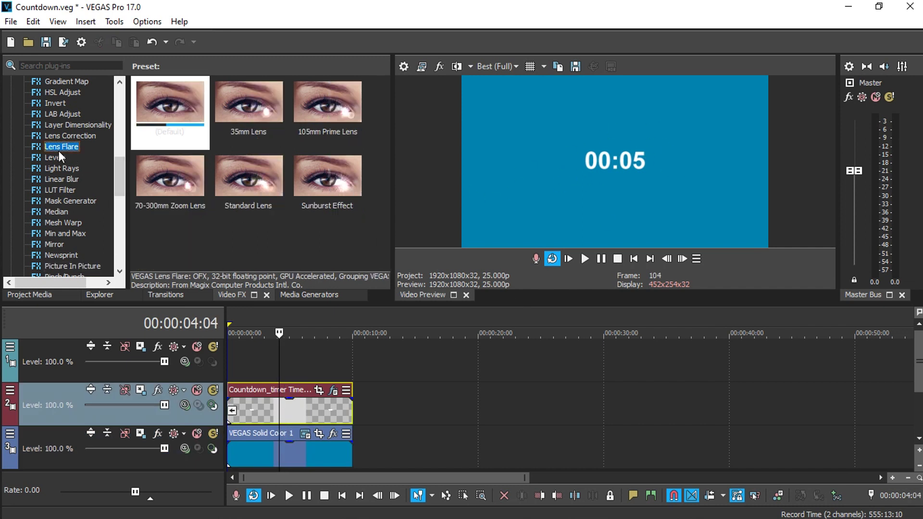
{"action": "key", "text": "g"}
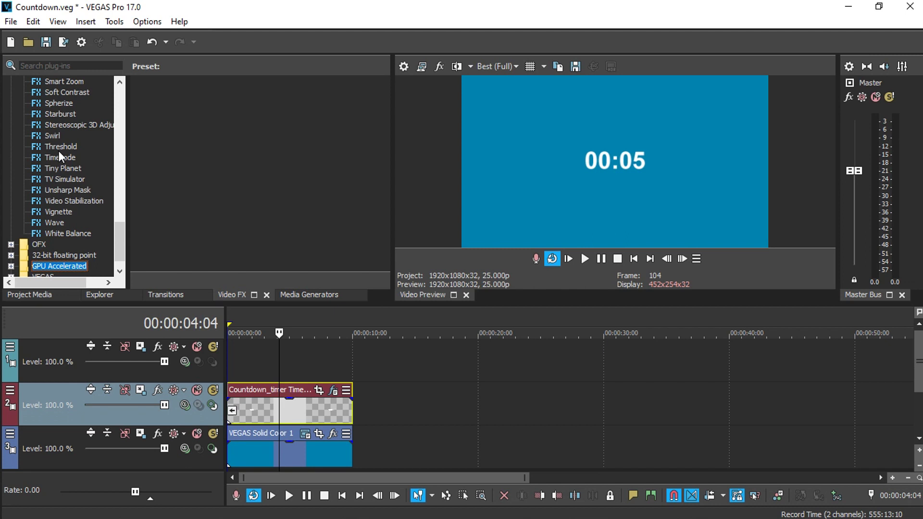
{"action": "key", "text": "g"}
{"action": "key", "text": "l"}
{"action": "key", "text": "o"}
{"action": "left_click_drag", "start_coordinate": [137, 110], "coordinate": [304, 316]}
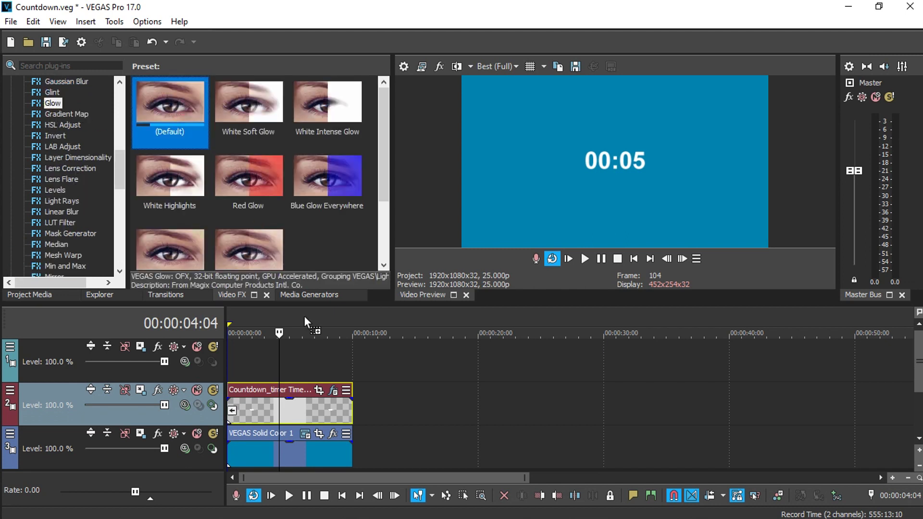
{"action": "left_click_drag", "start_coordinate": [284, 409], "coordinate": [285, 408]}
Set the glow colour to fully saturated red-orange (hue 13) and intensity to 20.
{"action": "left_click", "coordinate": [196, 257]}
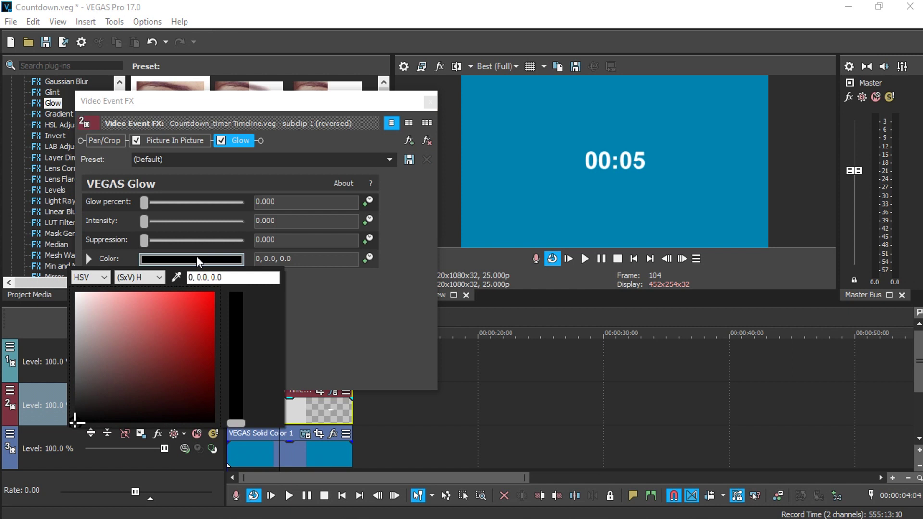
{"action": "left_click", "coordinate": [234, 407]}
{"action": "left_click_drag", "start_coordinate": [202, 365], "coordinate": [253, 289]}
{"action": "left_click", "coordinate": [291, 284]}
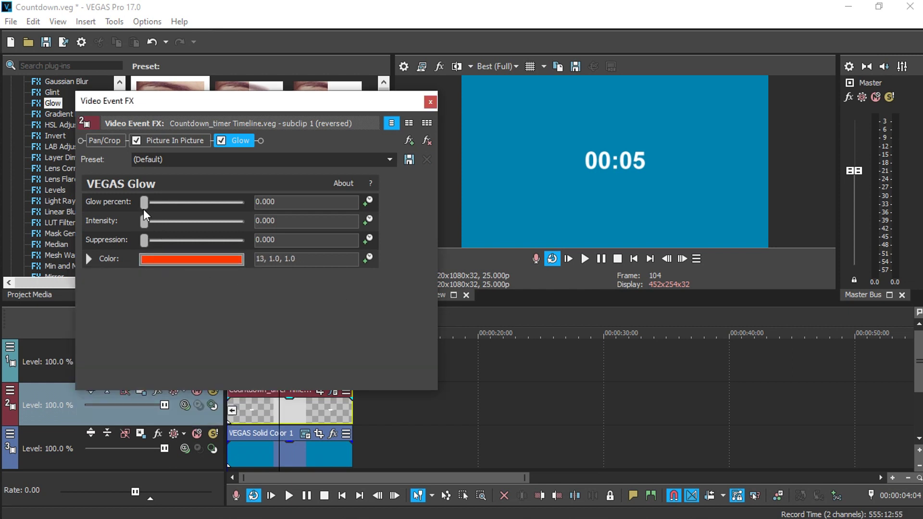
{"action": "left_click_drag", "start_coordinate": [144, 222], "coordinate": [295, 230]}
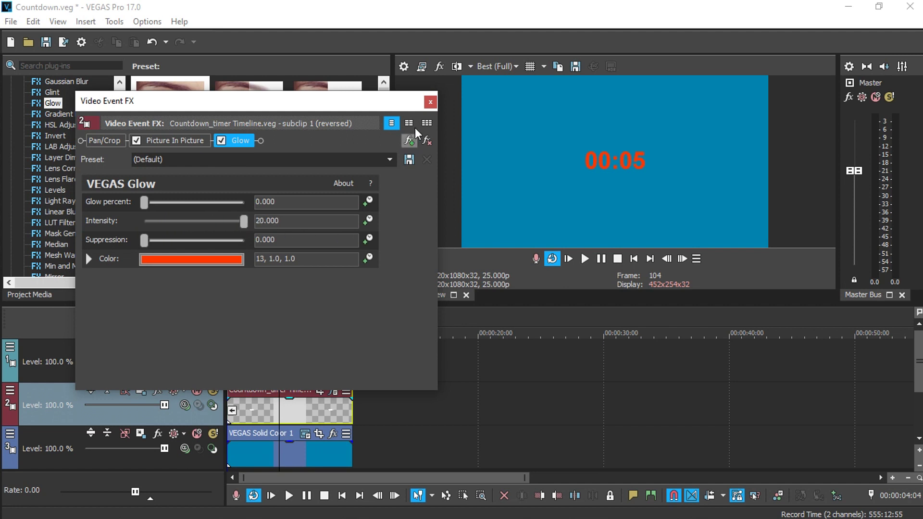
{"action": "left_click", "coordinate": [428, 103]}
Play the timeline to preview the red-orange glowing digits.
{"action": "left_click", "coordinate": [261, 362]}
{"action": "key", "text": "space"}
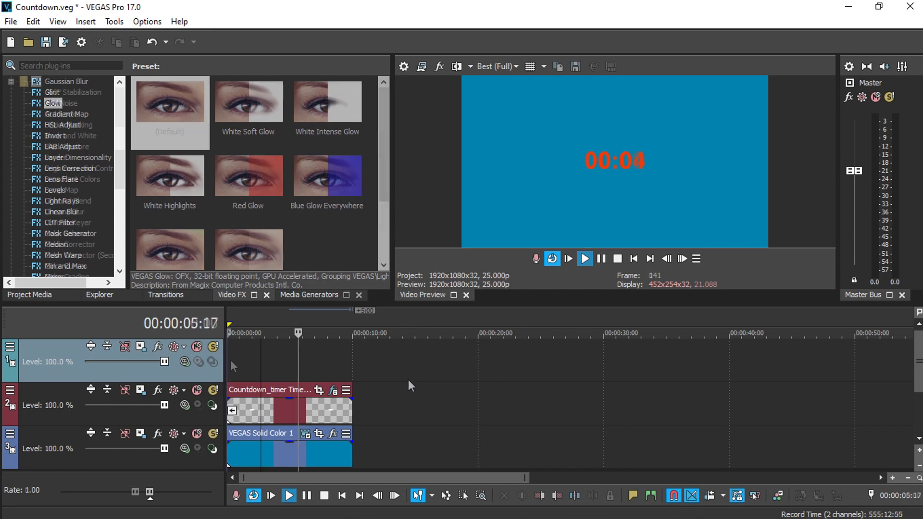
{"action": "key", "text": "space"}
{"action": "left_click", "coordinate": [230, 365]}
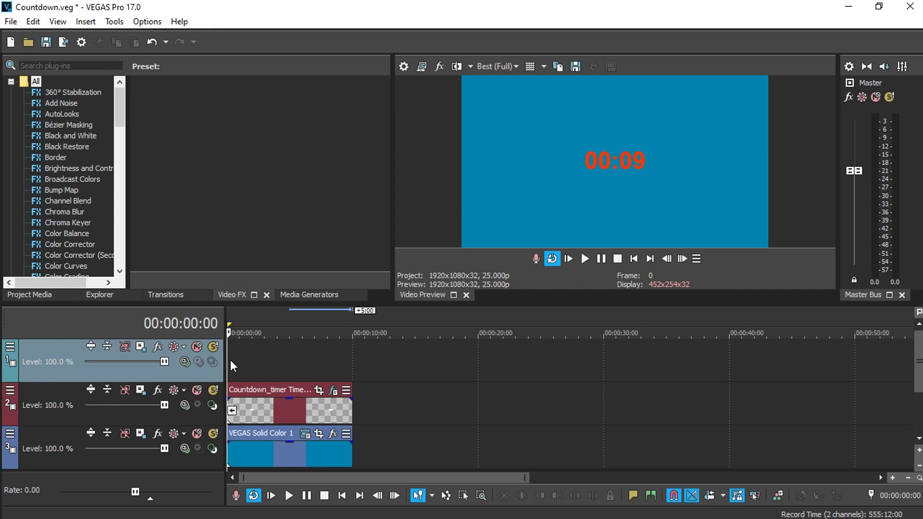
Place the Orange Solid Color generator preset on track 1.
{"action": "left_click", "coordinate": [292, 295]}
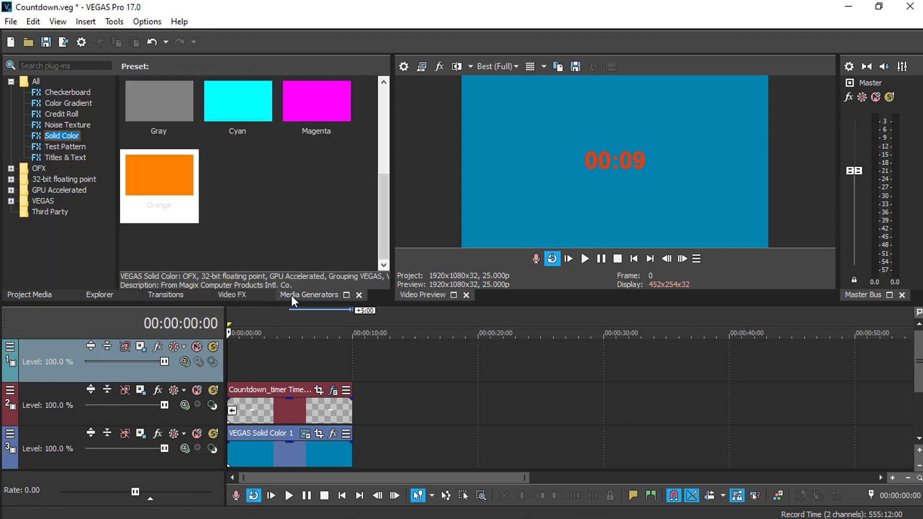
{"action": "left_click", "coordinate": [160, 188]}
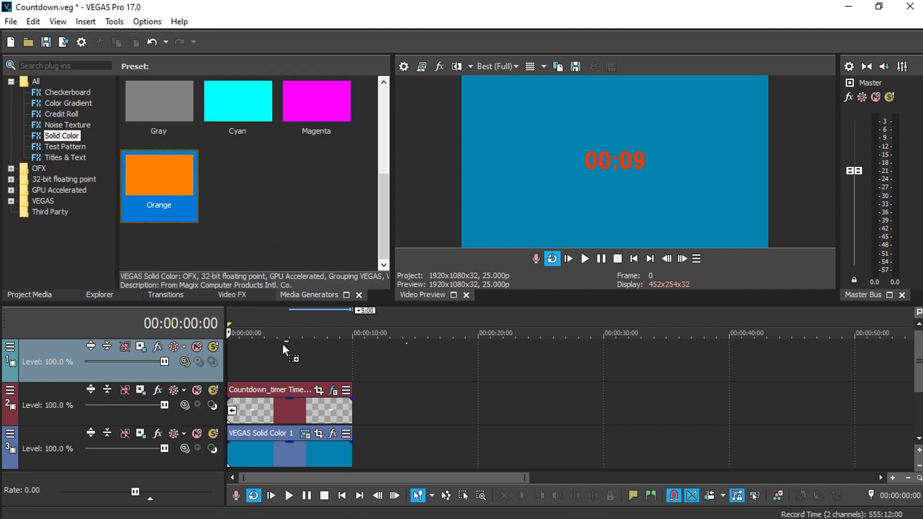
{"action": "left_click_drag", "start_coordinate": [281, 344], "coordinate": [281, 346]}
{"action": "left_click", "coordinate": [466, 39]}
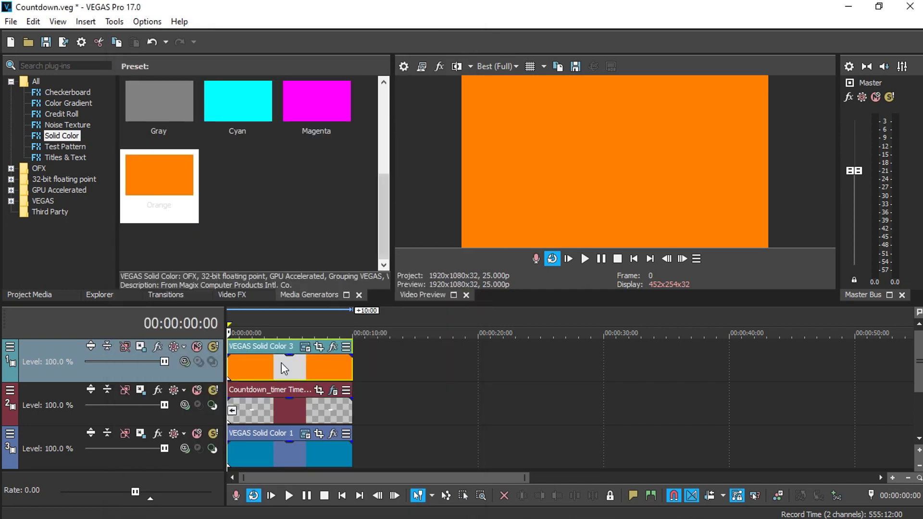
Insert a new top video track and put Image1.jpg from Project Media on it.
{"action": "right_click", "coordinate": [209, 377]}
{"action": "left_click", "coordinate": [284, 191]}
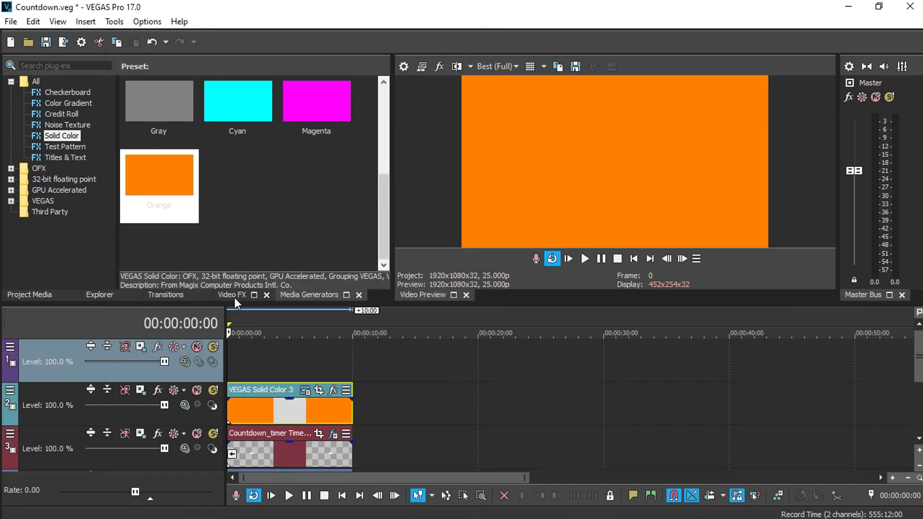
{"action": "left_click", "coordinate": [46, 294]}
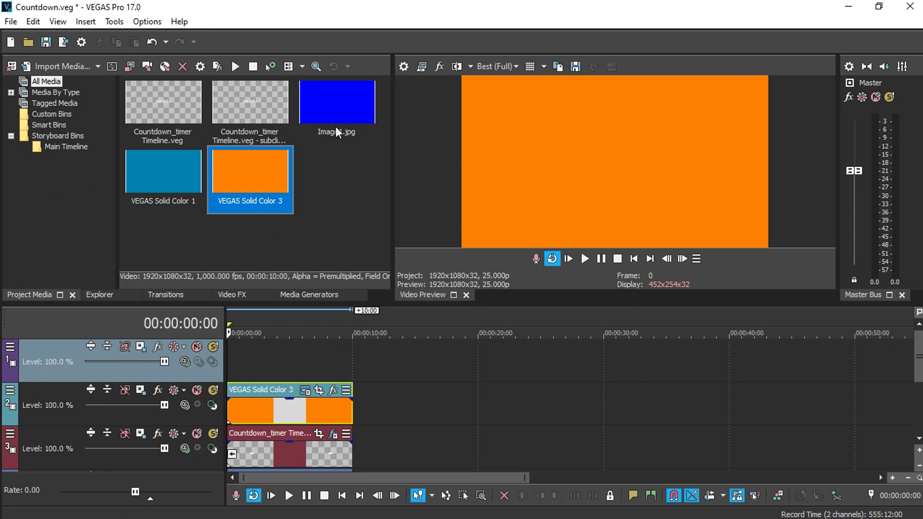
{"action": "left_click_drag", "start_coordinate": [338, 132], "coordinate": [352, 363]}
{"action": "left_click", "coordinate": [259, 368]}
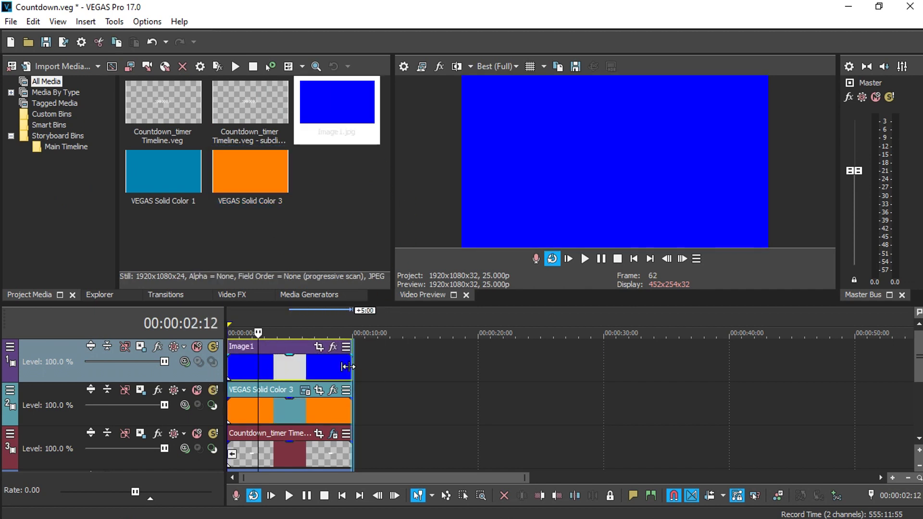
Nest the Image1 and orange clips and save the nested timeline as 'Countdown_Graphics Timeline'.
{"action": "left_click", "coordinate": [266, 415]}
{"action": "right_click", "coordinate": [279, 363]}
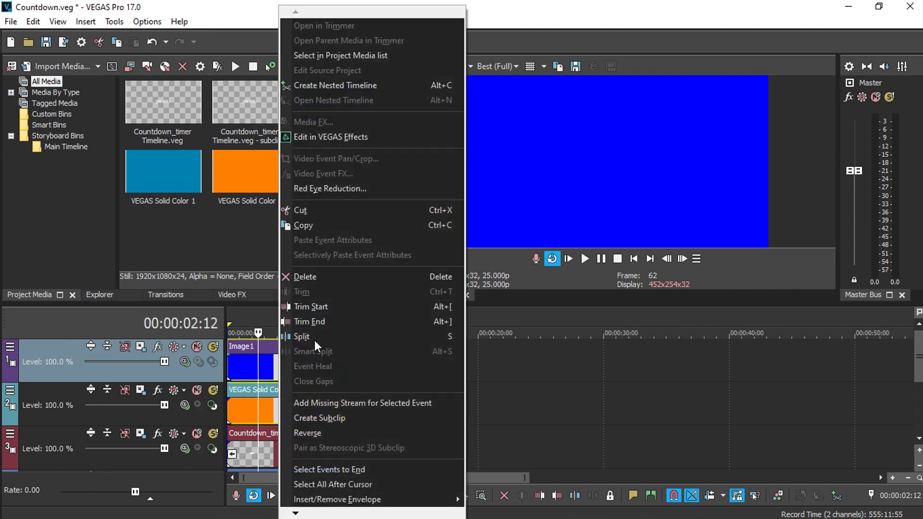
{"action": "left_click", "coordinate": [360, 86]}
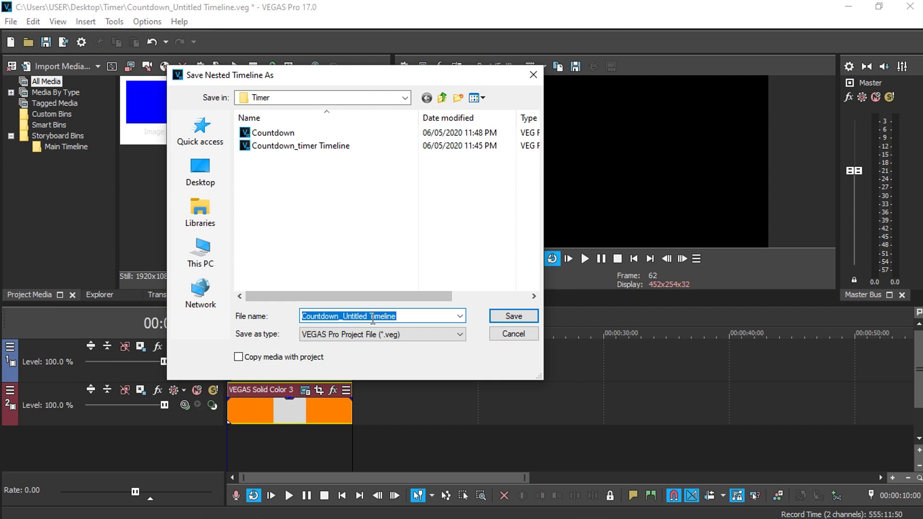
{"action": "left_click_drag", "start_coordinate": [368, 316], "coordinate": [347, 317]}
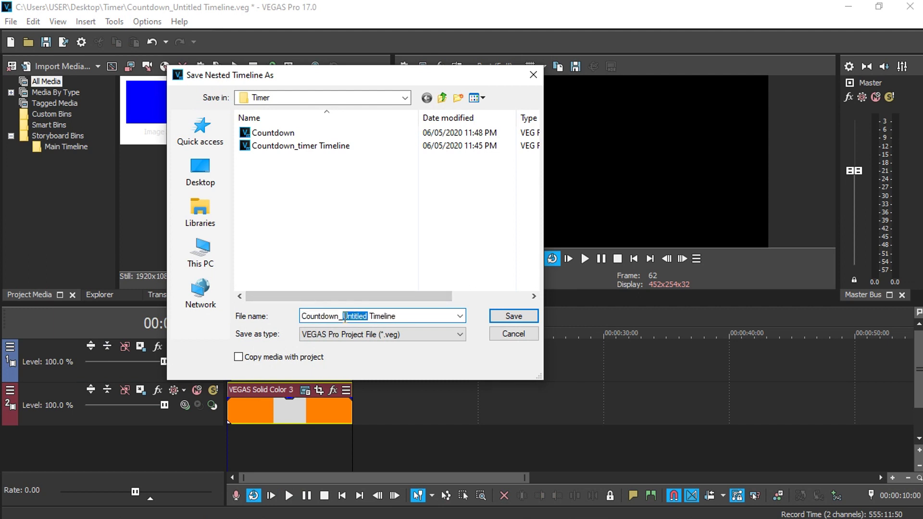
{"action": "type", "text": "Graphics"}
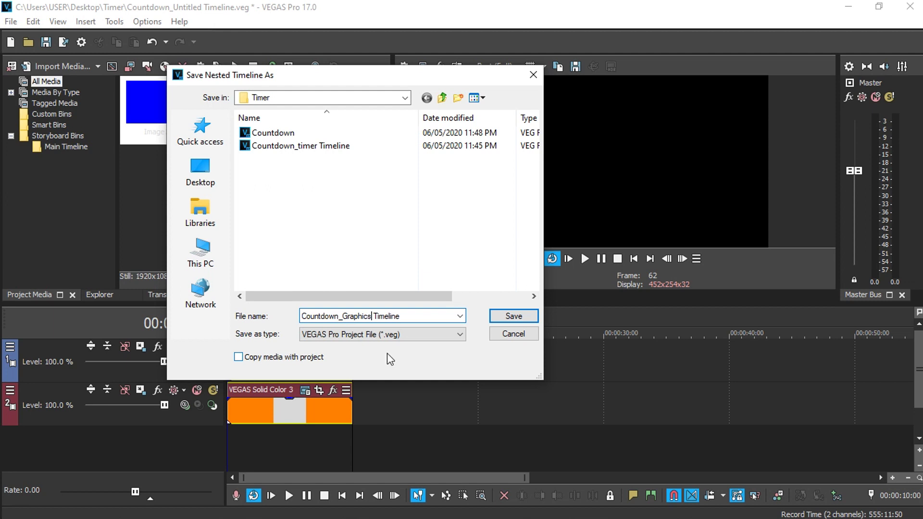
{"action": "left_click", "coordinate": [512, 317]}
{"action": "left_click", "coordinate": [264, 363]}
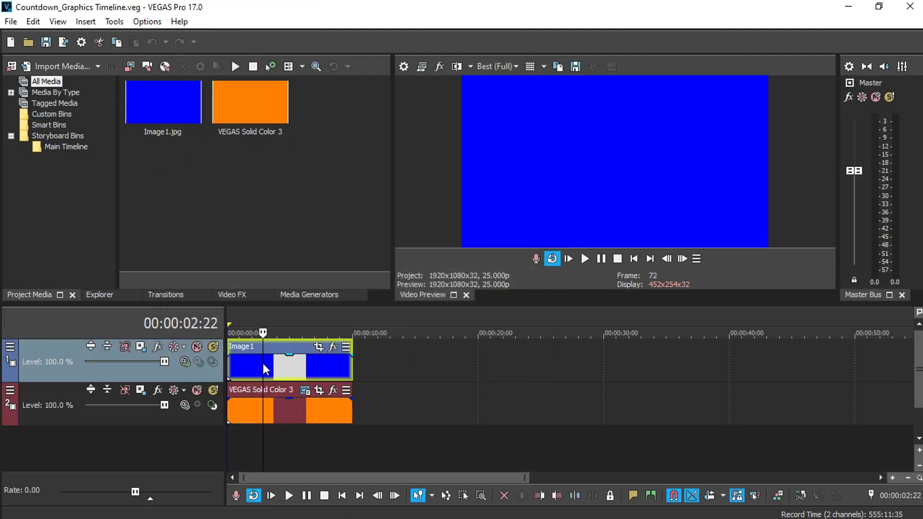
Drag Image1's opacity line down to 0% so the orange Solid Color 3 shows through.
{"action": "left_click", "coordinate": [251, 365]}
{"action": "left_click", "coordinate": [245, 365]}
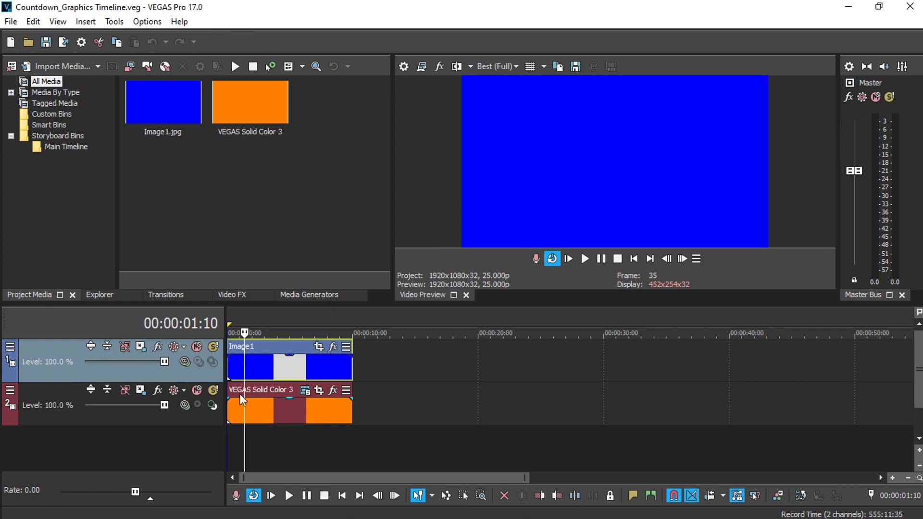
{"action": "mouse_move", "coordinate": [290, 360]}
{"action": "left_click_drag", "start_coordinate": [290, 361], "coordinate": [287, 386]}
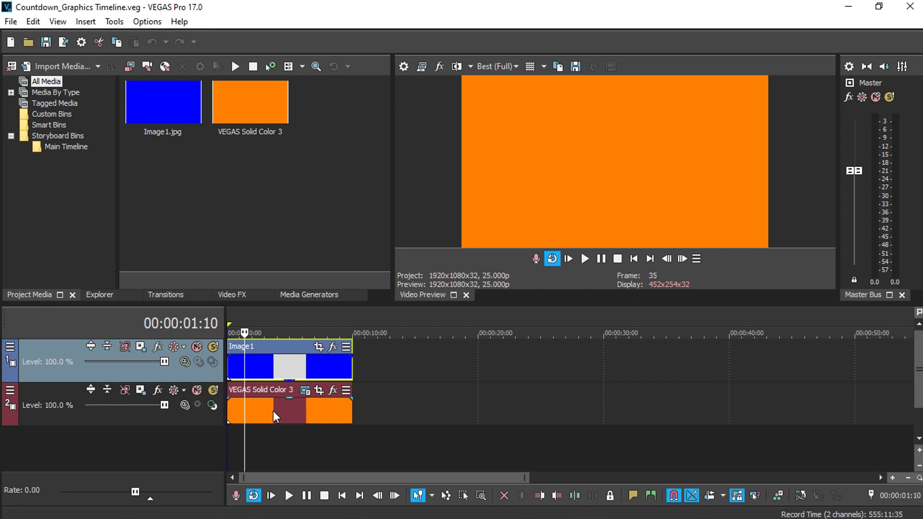
{"action": "left_click", "coordinate": [248, 407]}
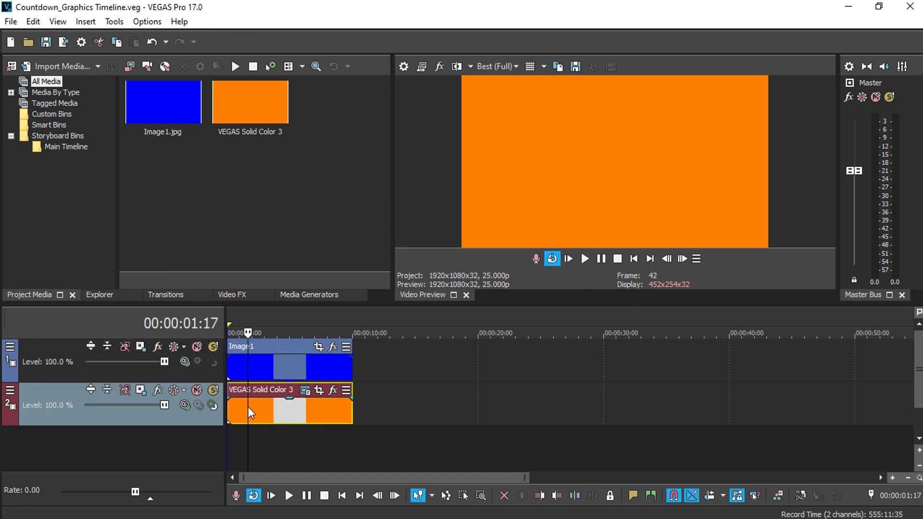
Enable Pan/Crop masking on the orange clip and draw an ellipse mask with the Ellipse tool.
{"action": "left_click", "coordinate": [318, 390]}
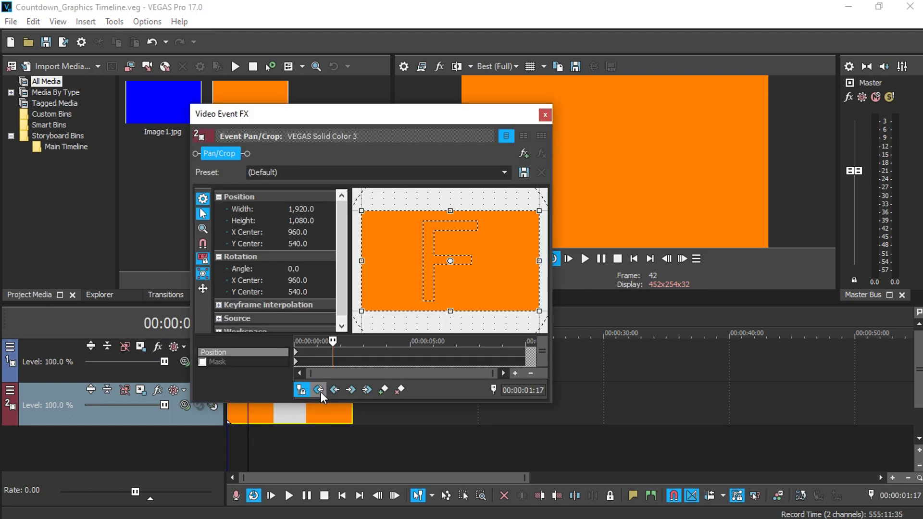
{"action": "left_click_drag", "start_coordinate": [347, 114], "coordinate": [265, 69]}
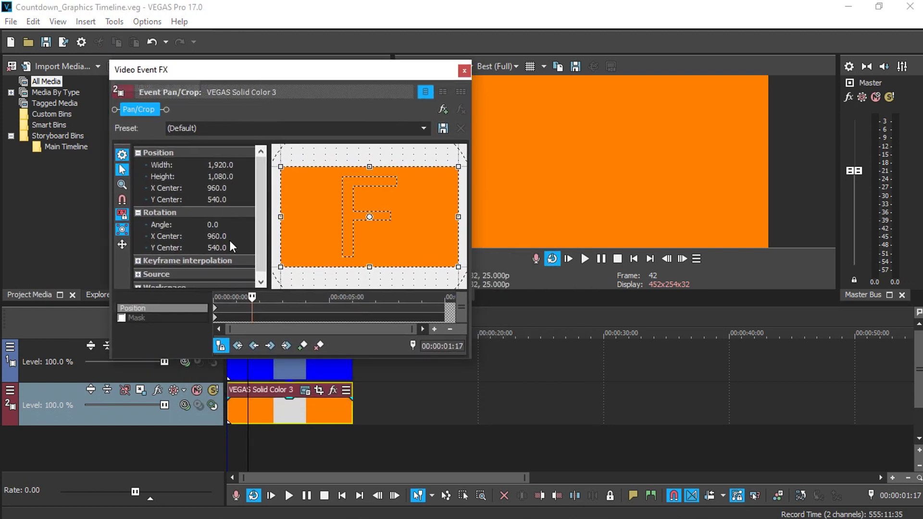
{"action": "left_click", "coordinate": [214, 319]}
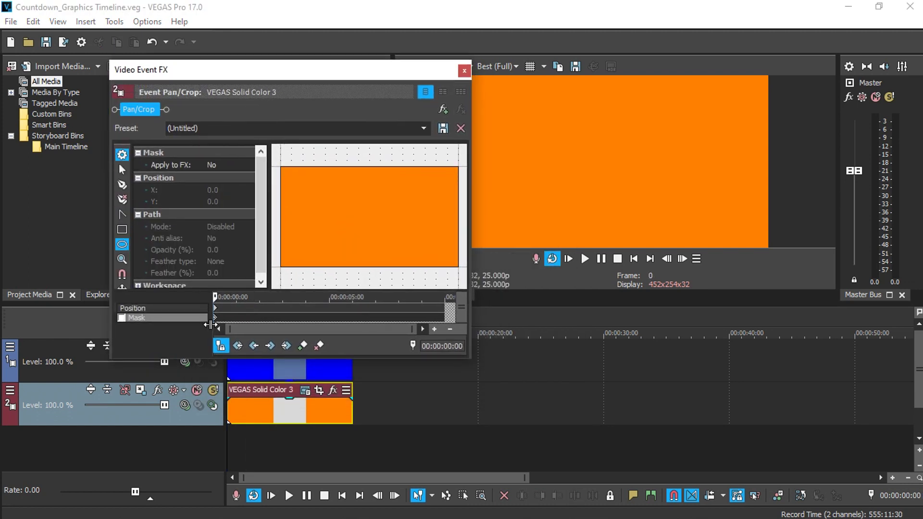
{"action": "left_click", "coordinate": [121, 318]}
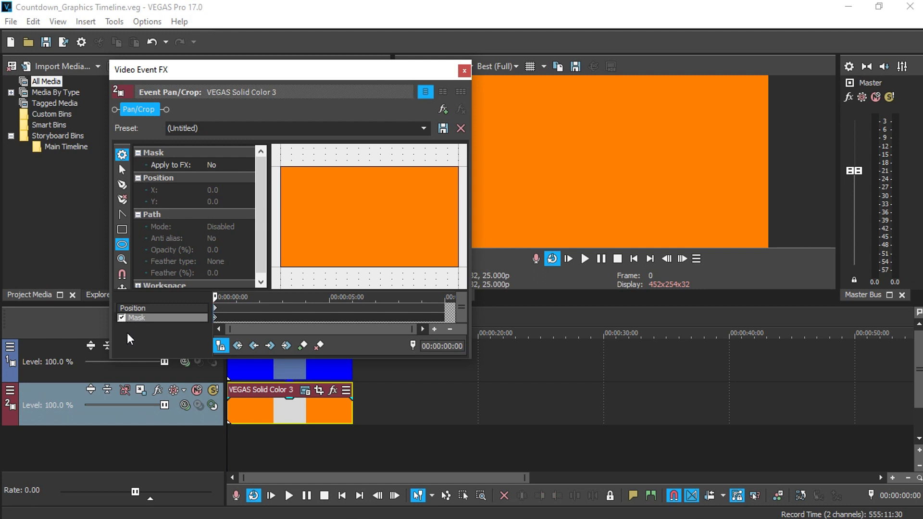
{"action": "left_click", "coordinate": [123, 245]}
{"action": "left_click_drag", "start_coordinate": [331, 183], "coordinate": [390, 240]}
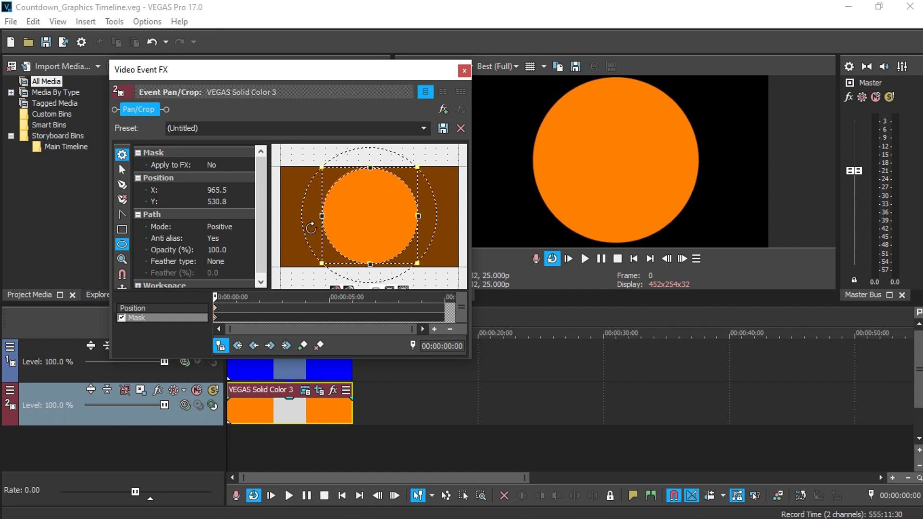
Set the circle mask's Position to X 960 and Y 540.
{"action": "left_click_drag", "start_coordinate": [373, 69], "coordinate": [320, 73]}
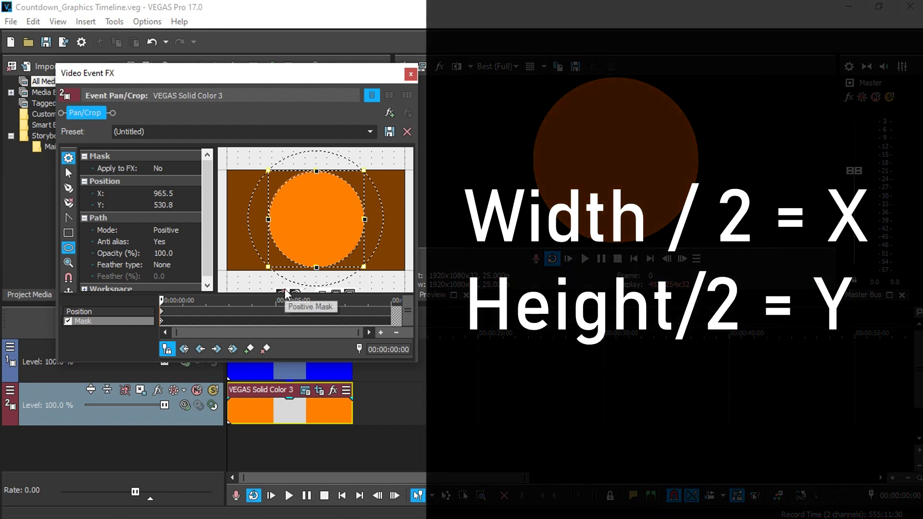
{"action": "left_click", "coordinate": [176, 193]}
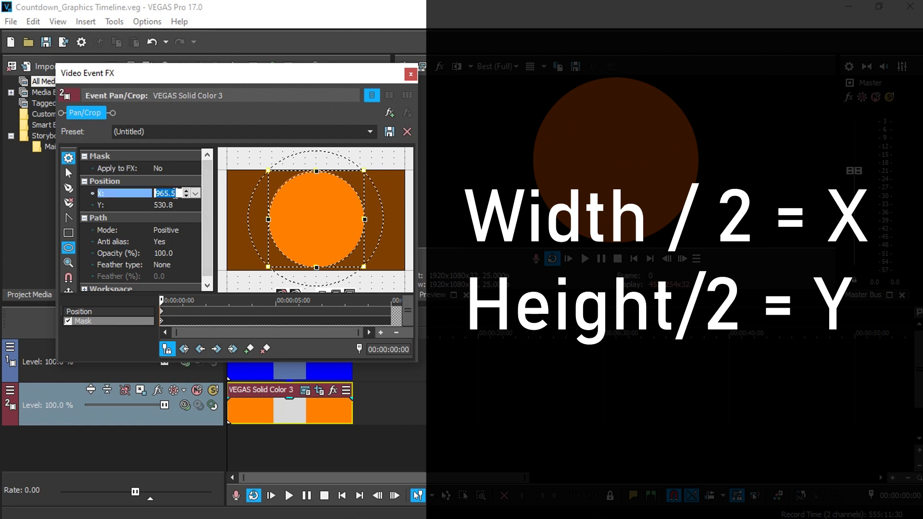
{"action": "type", "text": "960"}
{"action": "key", "text": "Return"}
{"action": "left_click", "coordinate": [179, 205]}
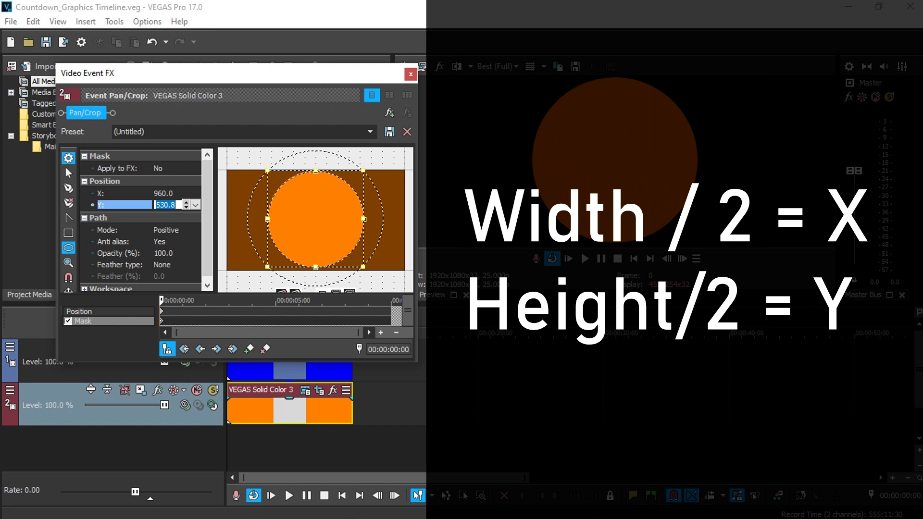
{"action": "type", "text": "540"}
{"action": "key", "text": "Return"}
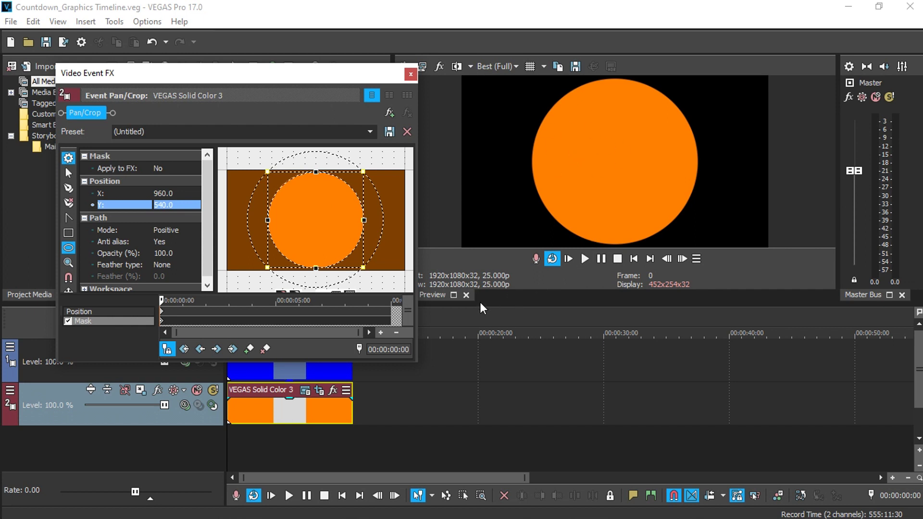
Draw a smaller second ellipse mask at 960/540 and set its Path Mode to Negative.
{"action": "left_click", "coordinate": [237, 242]}
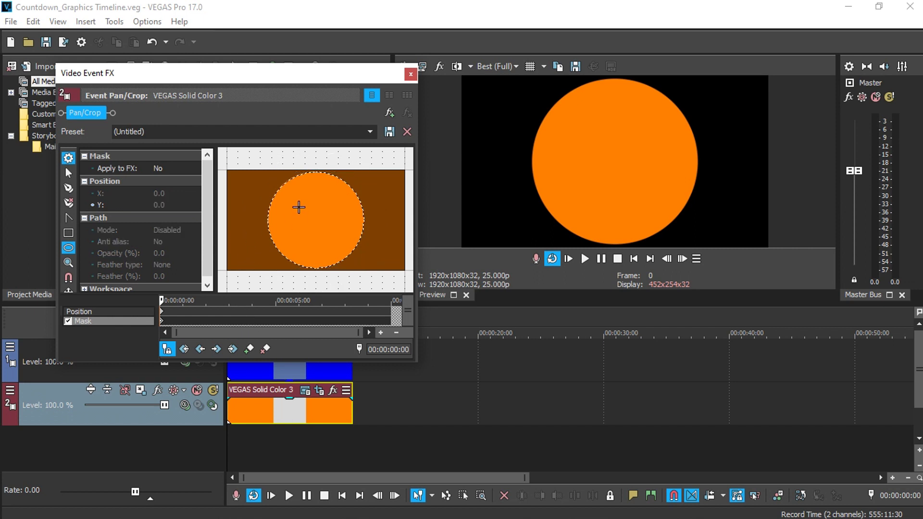
{"action": "mouse_move", "coordinate": [243, 194]}
{"action": "left_mouse_down"}
{"action": "mouse_move", "coordinate": [310, 270]}
{"action": "mouse_move", "coordinate": [286, 239]}
{"action": "mouse_move", "coordinate": [307, 235]}
{"action": "left_mouse_up"}
{"action": "left_click", "coordinate": [173, 194]}
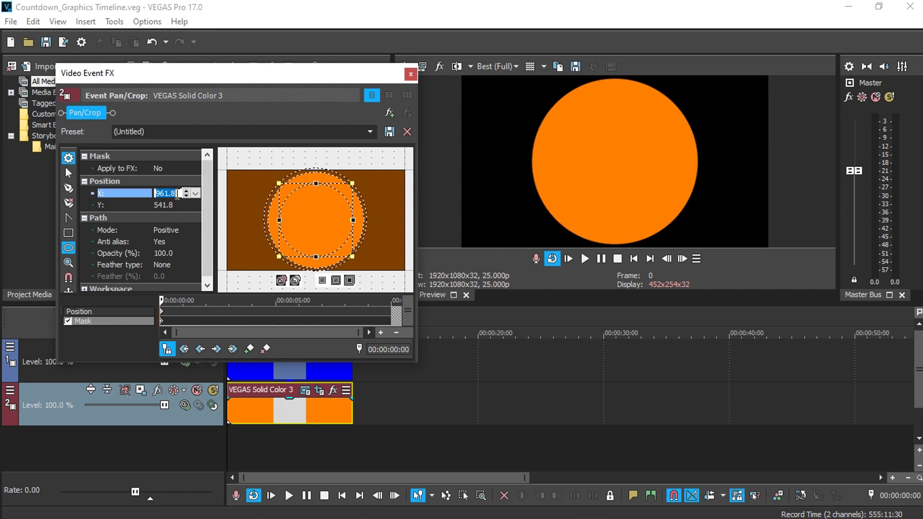
{"action": "left_click_drag", "start_coordinate": [177, 194], "coordinate": [165, 205]}
{"action": "type", "text": "0"}
{"action": "left_click", "coordinate": [165, 205]}
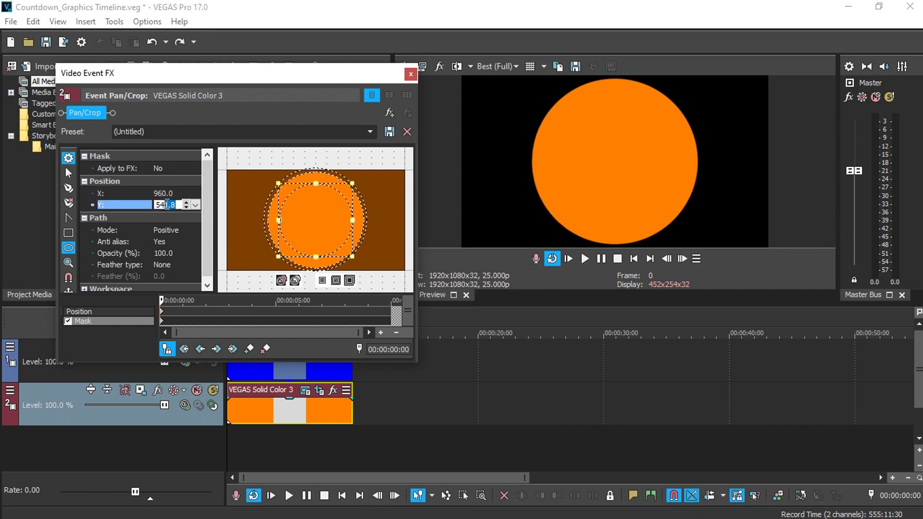
{"action": "type", "text": "0"}
{"action": "key", "text": "Return"}
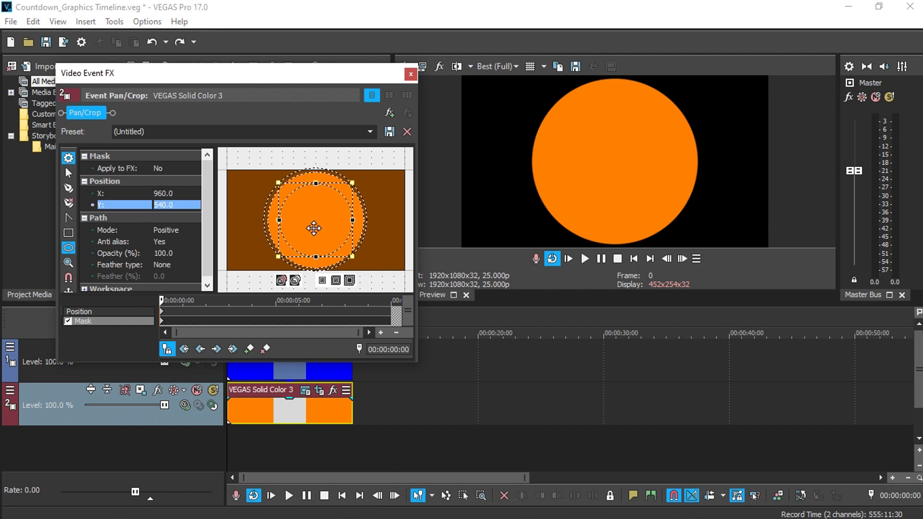
{"action": "left_click", "coordinate": [313, 226]}
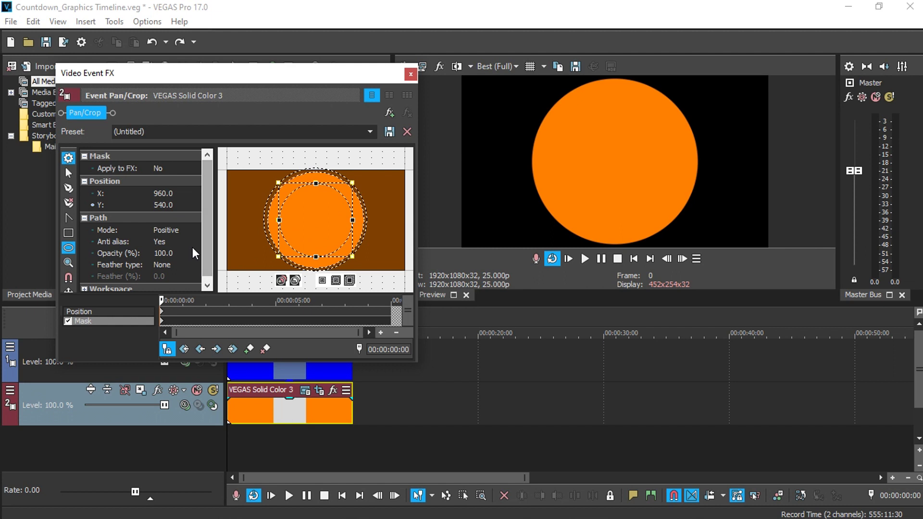
{"action": "left_click", "coordinate": [186, 232]}
{"action": "left_click", "coordinate": [178, 248]}
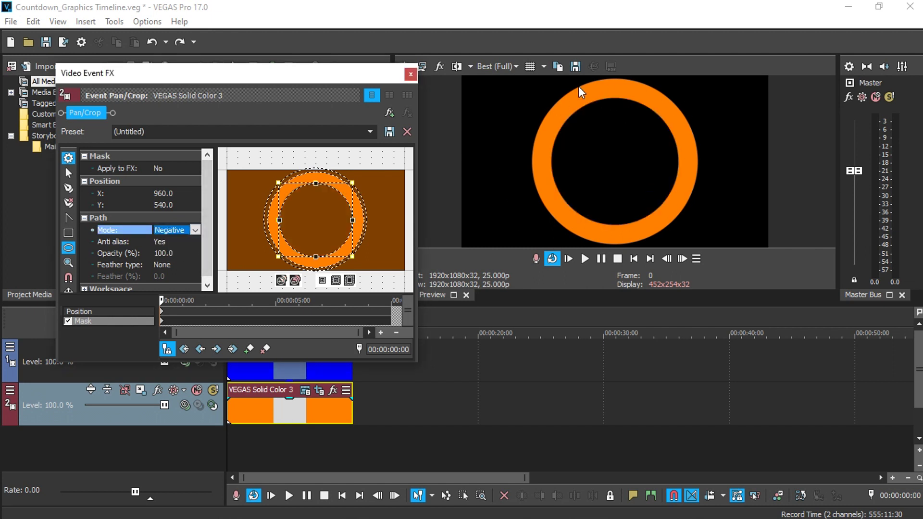
Give the orange event a long fade-in using the 'Clockwise, Hard Edge' Clock Wipe transition.
{"action": "left_click", "coordinate": [411, 74]}
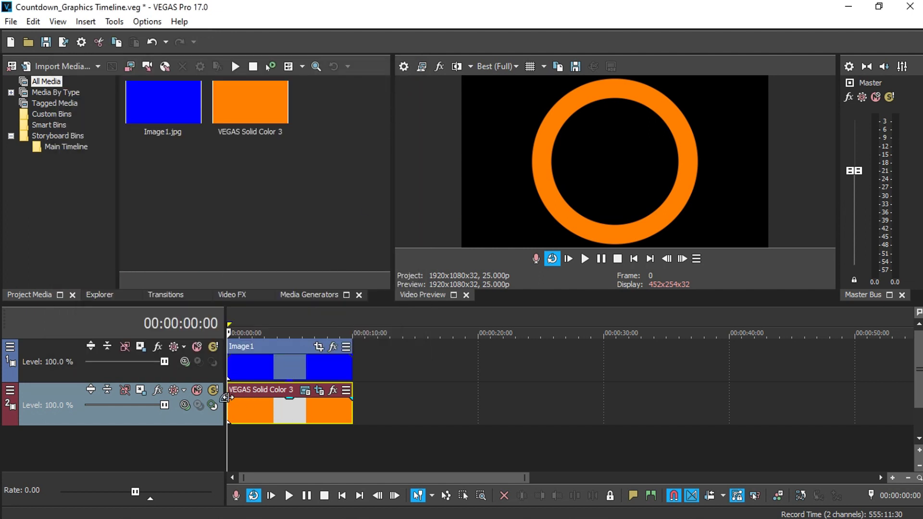
{"action": "left_click_drag", "start_coordinate": [228, 397], "coordinate": [353, 401]}
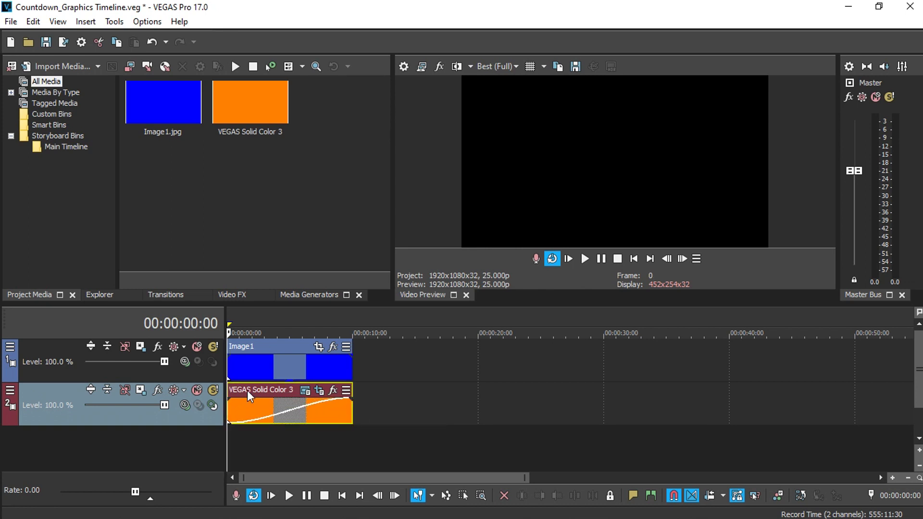
{"action": "left_click", "coordinate": [173, 294]}
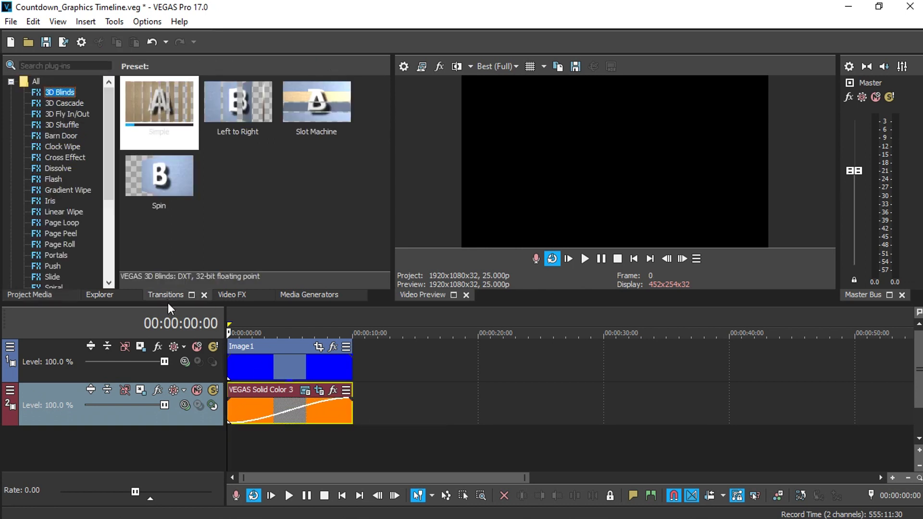
{"action": "left_click", "coordinate": [62, 146]}
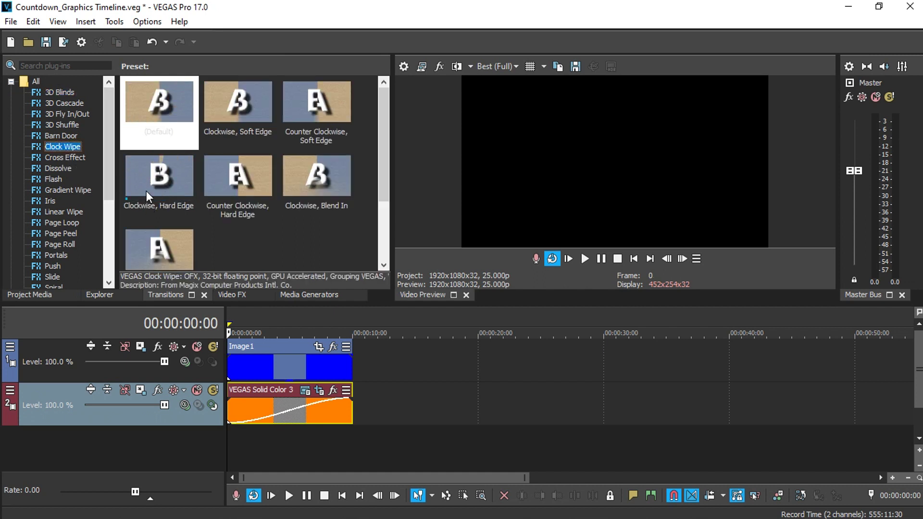
{"action": "left_click", "coordinate": [183, 182]}
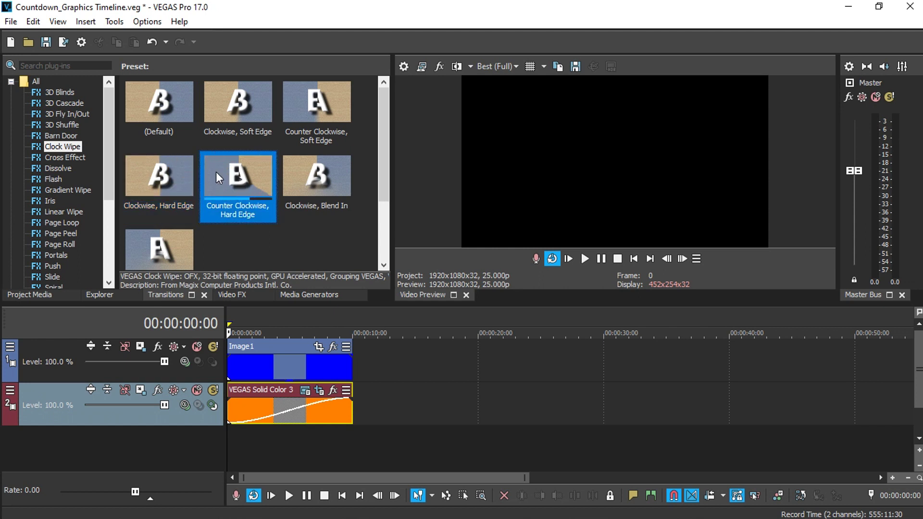
{"action": "left_click", "coordinate": [157, 178]}
{"action": "left_click_drag", "start_coordinate": [158, 177], "coordinate": [247, 404]}
{"action": "left_click", "coordinate": [409, 74]}
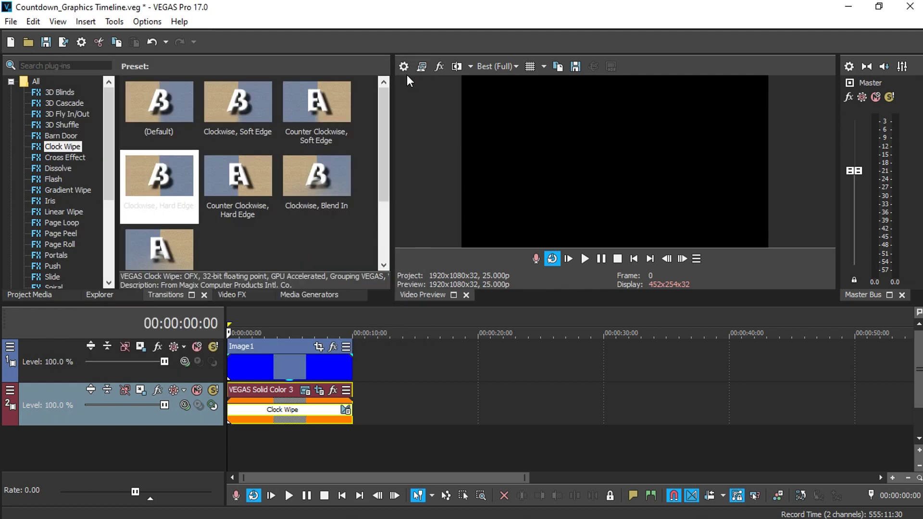
Preview the ring drawing itself in, then save the graphics project.
{"action": "key", "text": "space"}
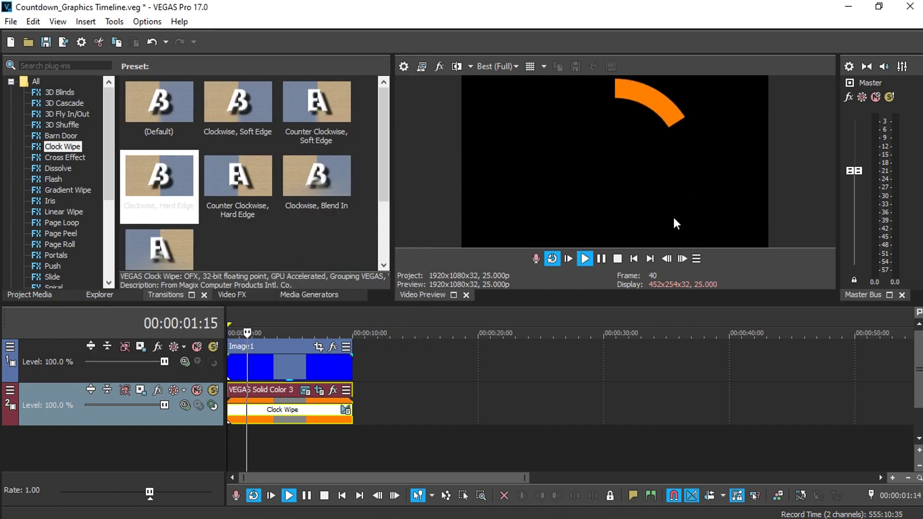
{"action": "left_click", "coordinate": [601, 263]}
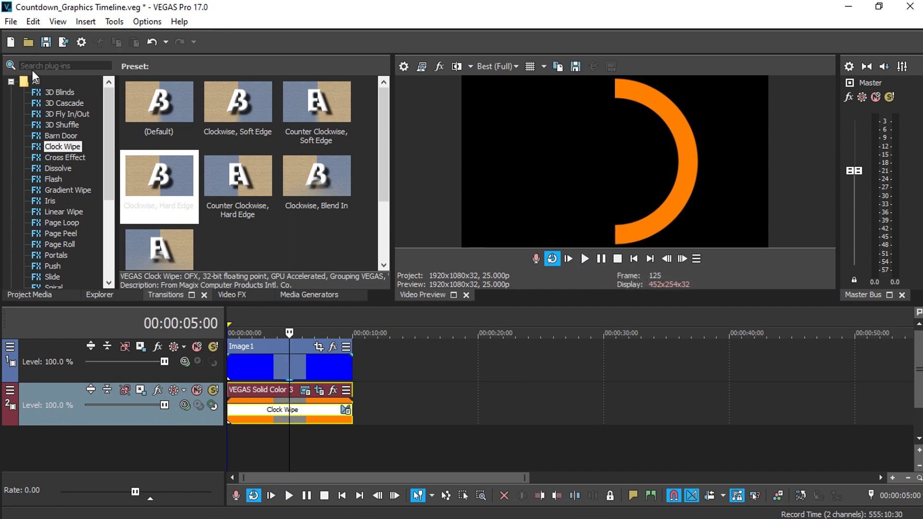
{"action": "left_click", "coordinate": [45, 44]}
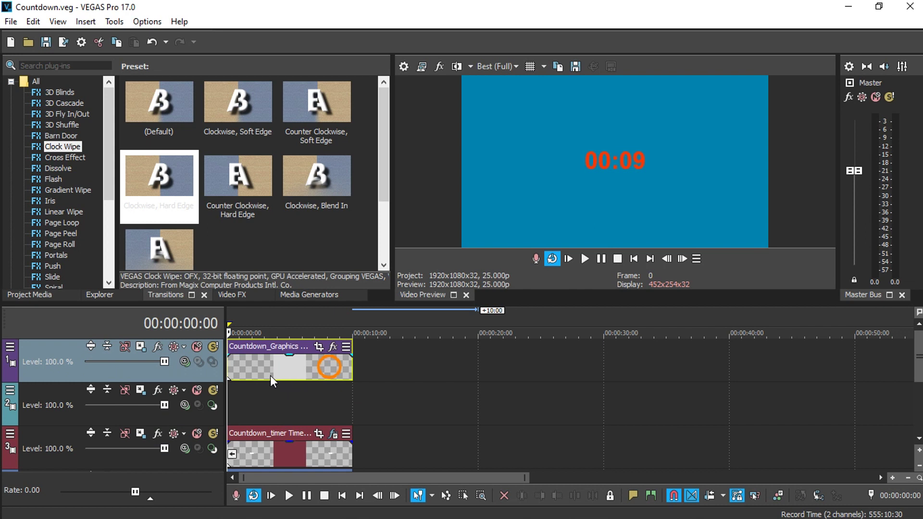
Move the Countdown_Graphics clip to track 2 and preview the ring, stopping at 00:00:05:12.
{"action": "left_click_drag", "start_coordinate": [270, 375], "coordinate": [264, 394]}
{"action": "key", "text": "space"}
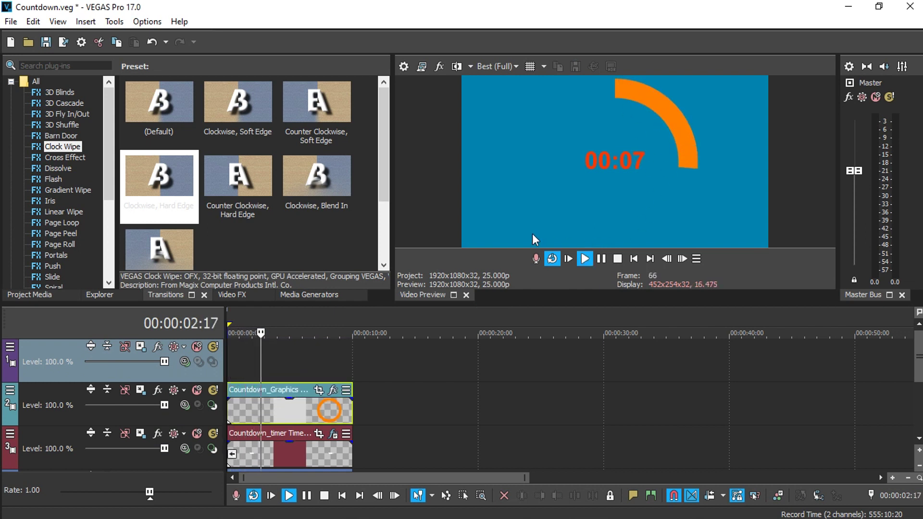
{"action": "left_click", "coordinate": [597, 258]}
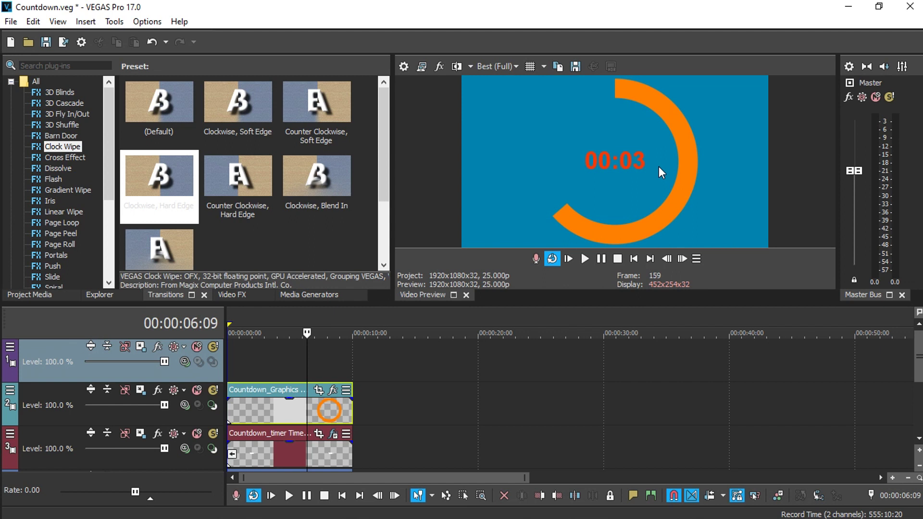
{"action": "left_click", "coordinate": [295, 410]}
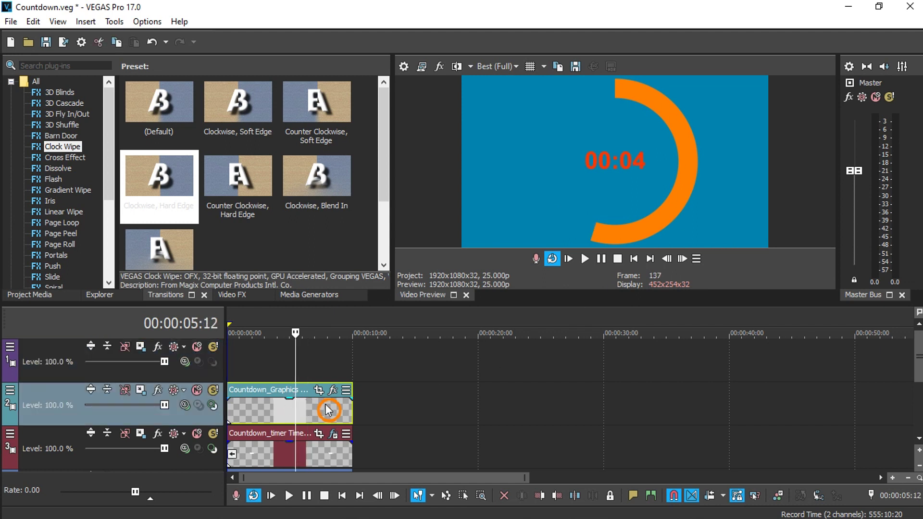
Open the Countdown_Graphics nested timeline and park the playhead at 00:00:04:05, where the ring is partly drawn.
{"action": "left_click", "coordinate": [820, 491]}
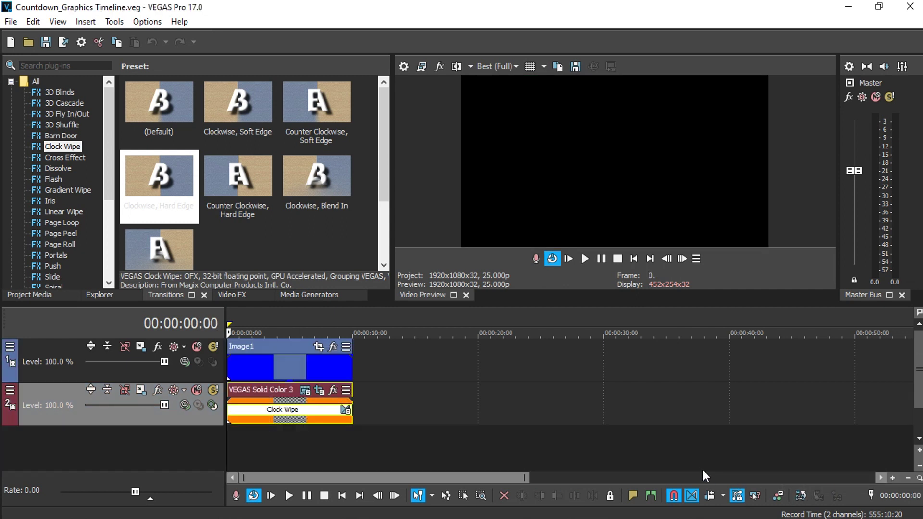
{"action": "left_click", "coordinate": [271, 368]}
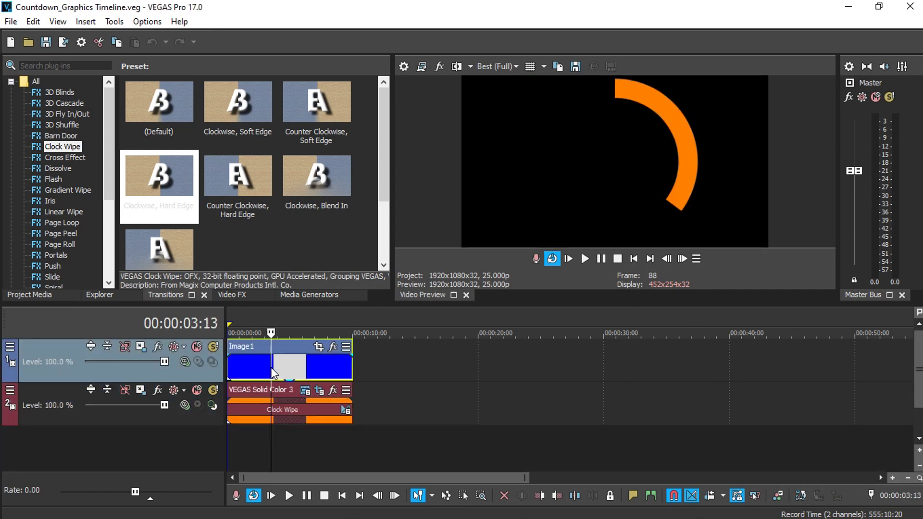
{"action": "left_click", "coordinate": [280, 368]}
Change the ring's Solid Color generator from orange to hot pink (1.0, 0.26, 0.61, 1.0).
{"action": "left_click", "coordinate": [304, 391]}
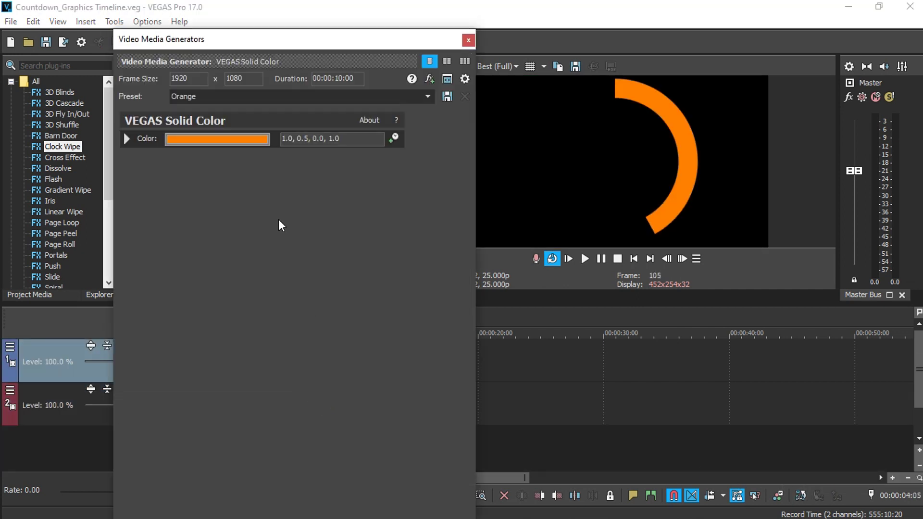
{"action": "left_click", "coordinate": [222, 138]}
{"action": "left_click", "coordinate": [211, 208]}
{"action": "left_click", "coordinate": [137, 223]}
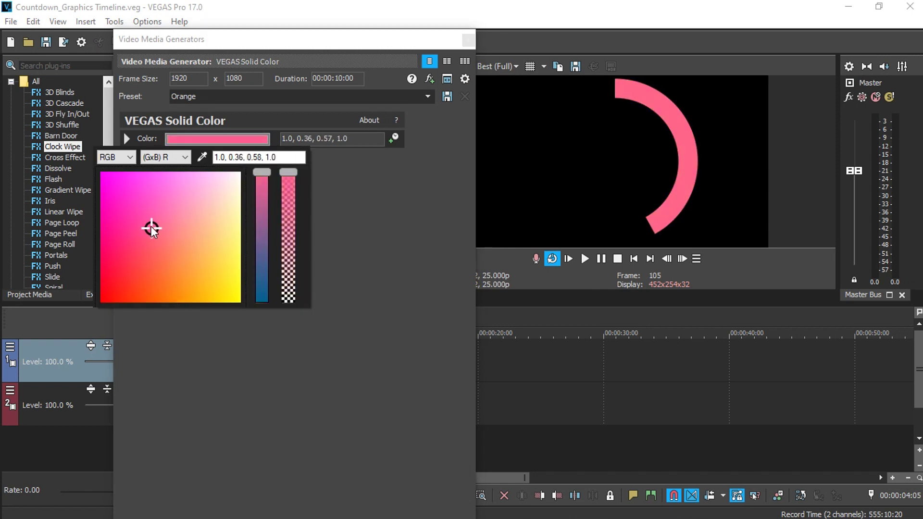
{"action": "left_click", "coordinate": [463, 42]}
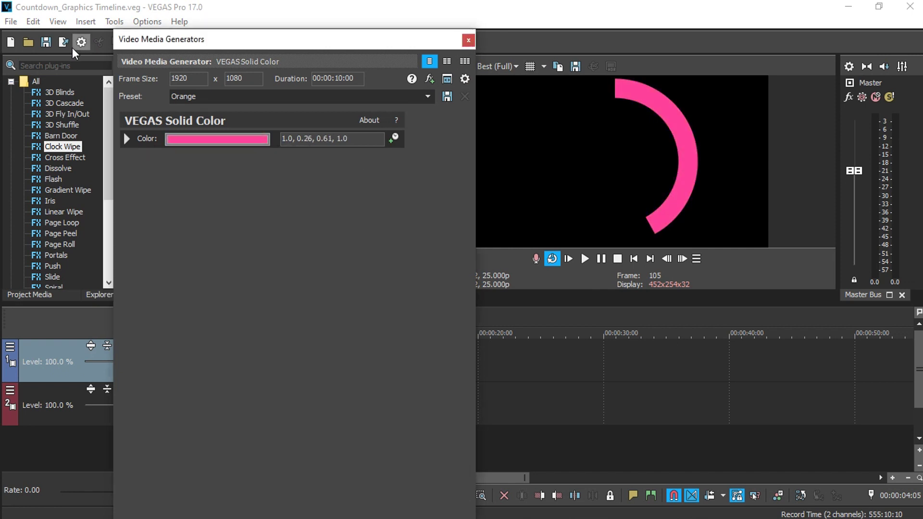
{"action": "left_click", "coordinate": [472, 45]}
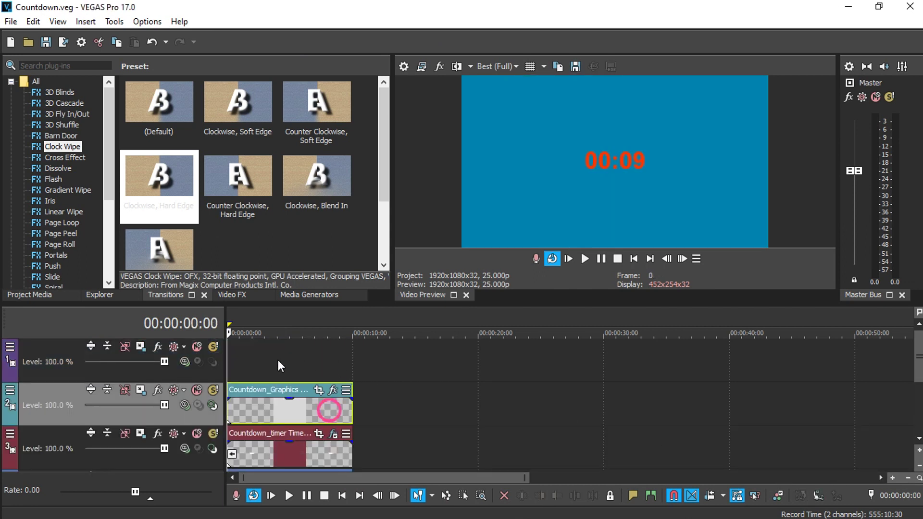
Preview the pink ring in Countdown.veg at 00:00:03:18 and 00:00:05:22.
{"action": "left_click", "coordinate": [274, 366]}
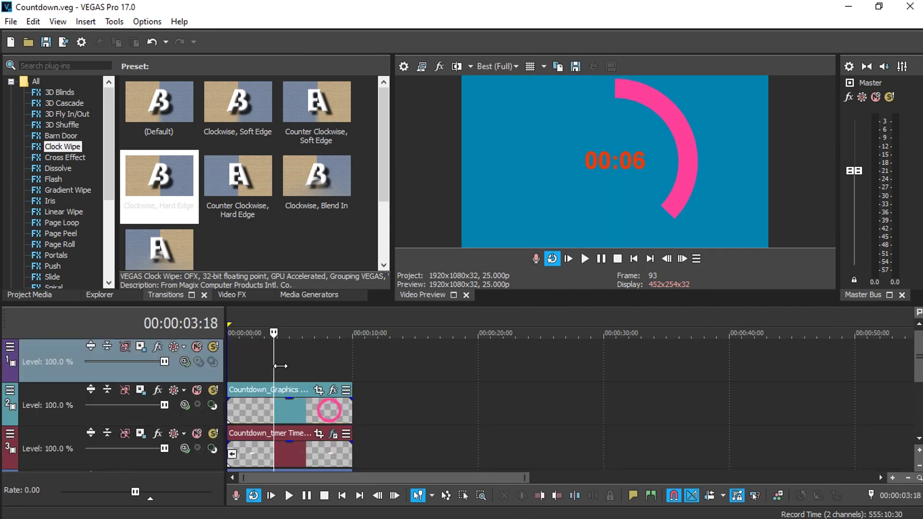
{"action": "left_click", "coordinate": [301, 371]}
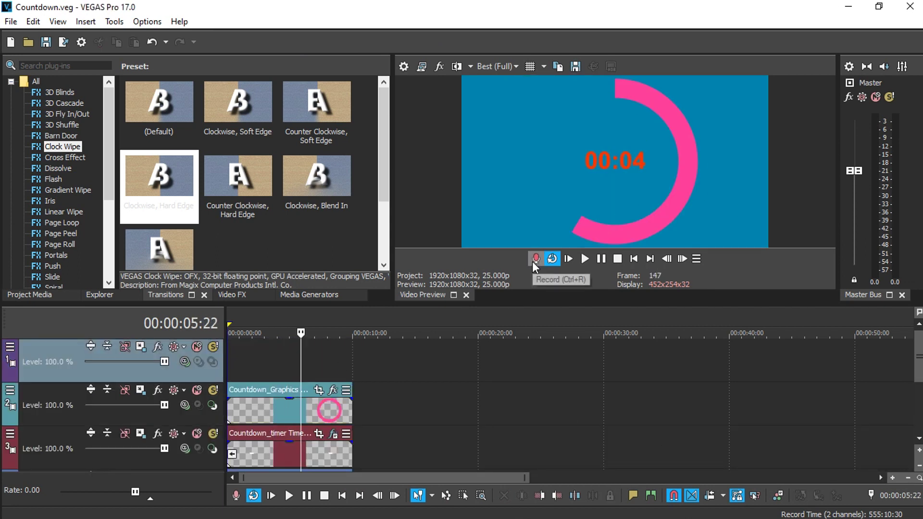